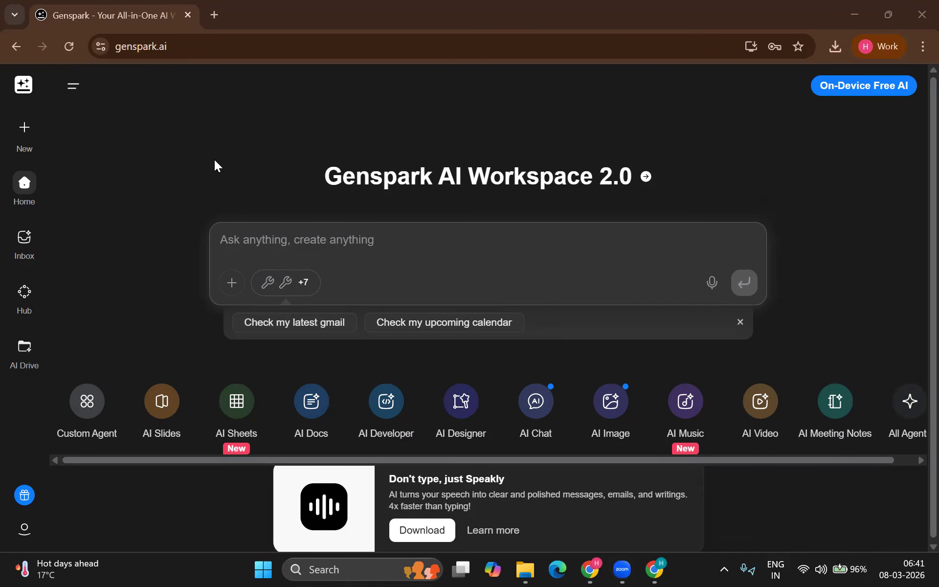
Open the Super Agent and view its attachment sources and the list of connected tools.
left_click(76, 95)
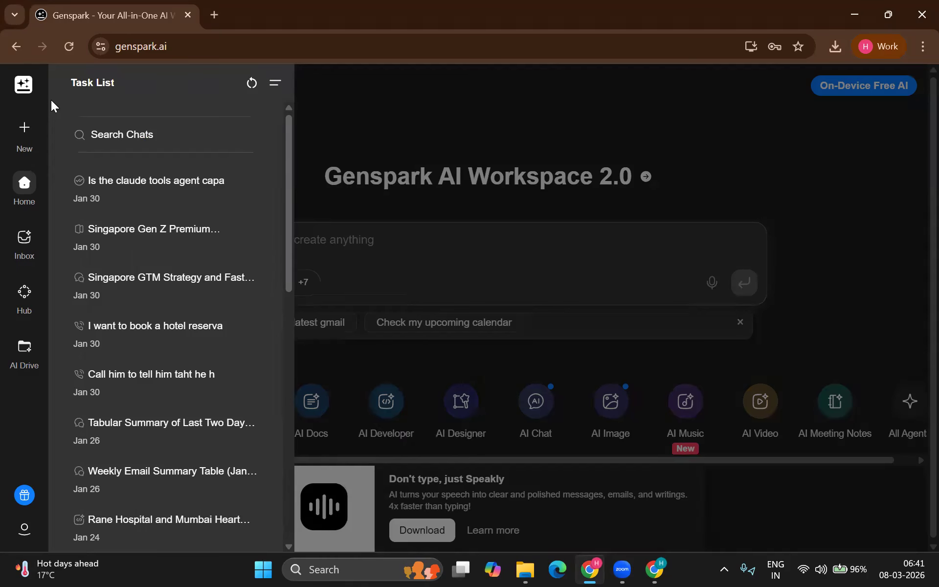
mouse_move(26, 130)
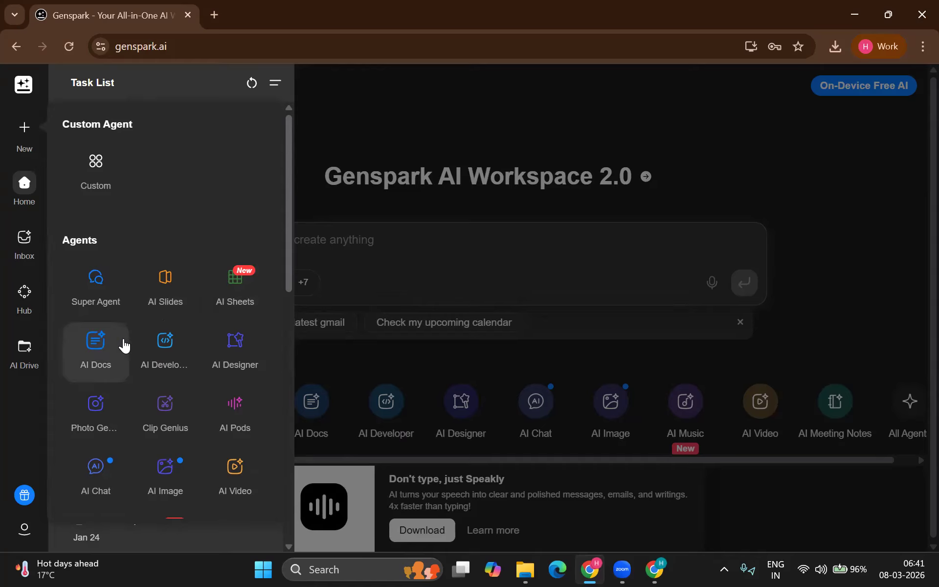
left_click(106, 302)
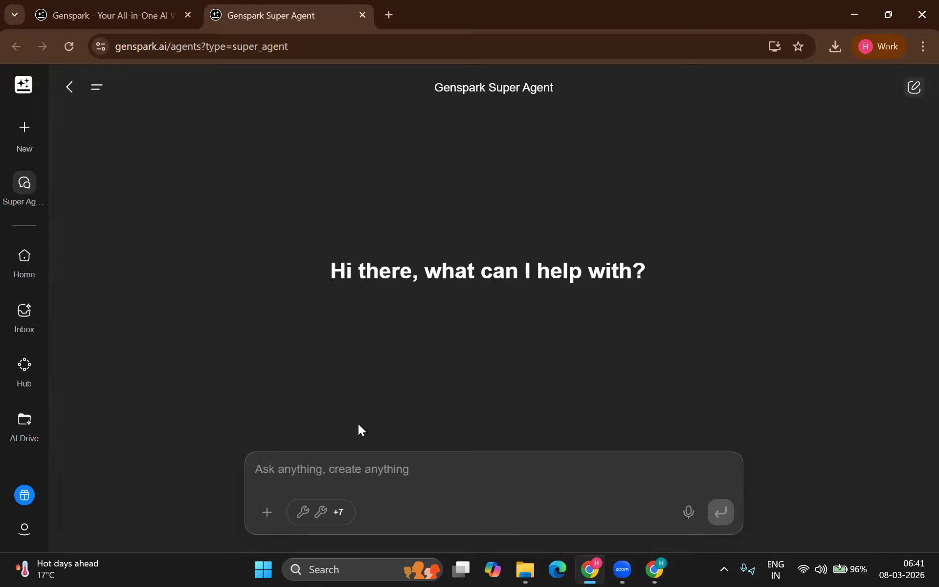
left_click(271, 511)
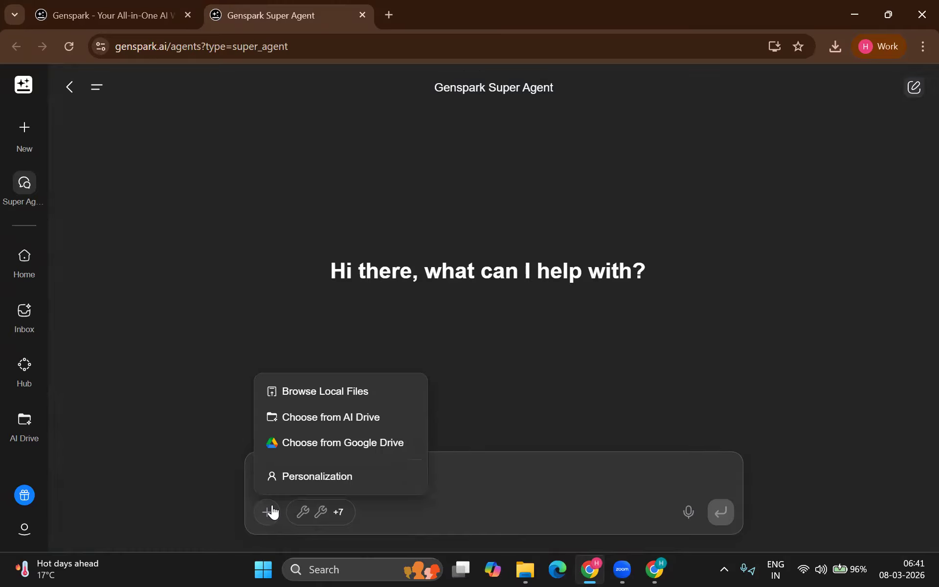
left_click(349, 521)
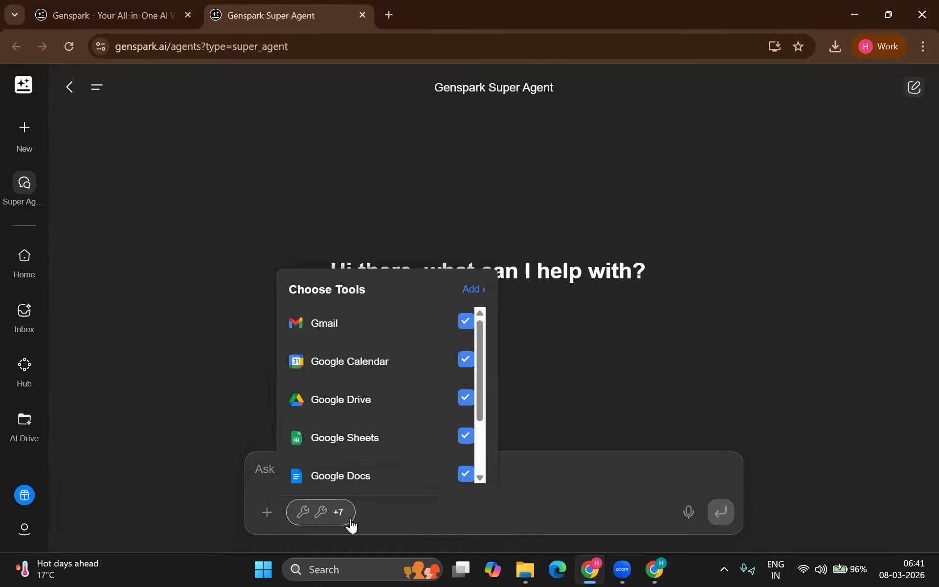
left_click(609, 515)
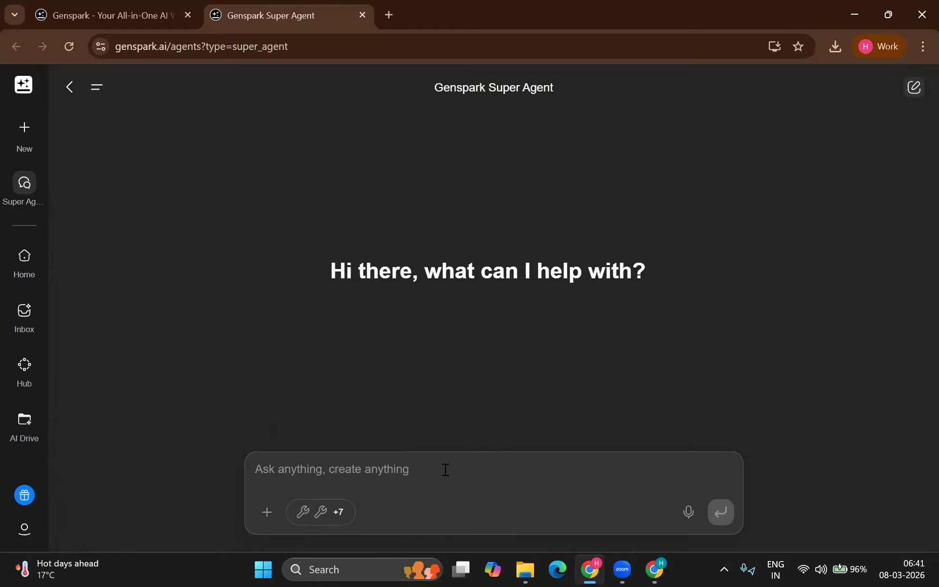
left_click(400, 461)
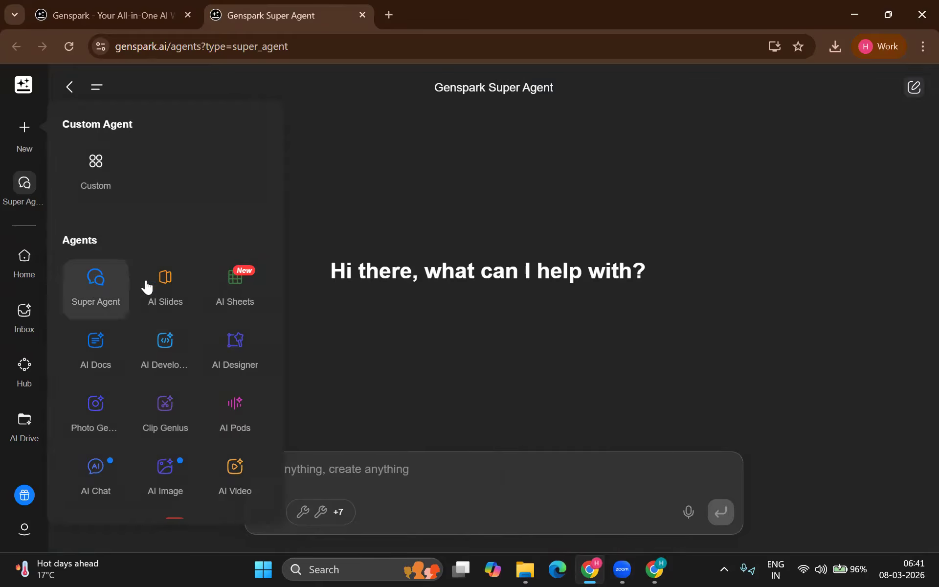
Open AI Slides and browse its presentation template gallery.
left_click(161, 284)
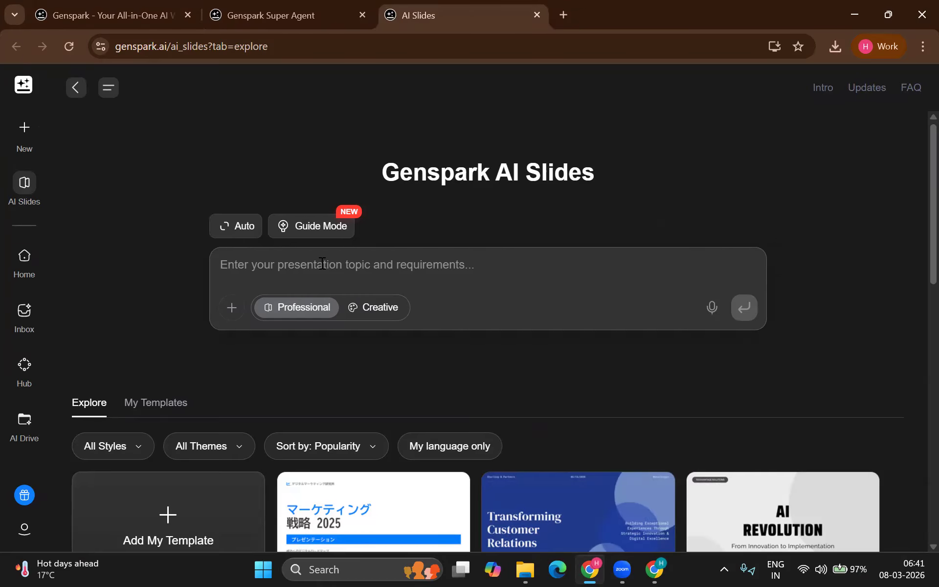
scroll(318, 412, "down", 4)
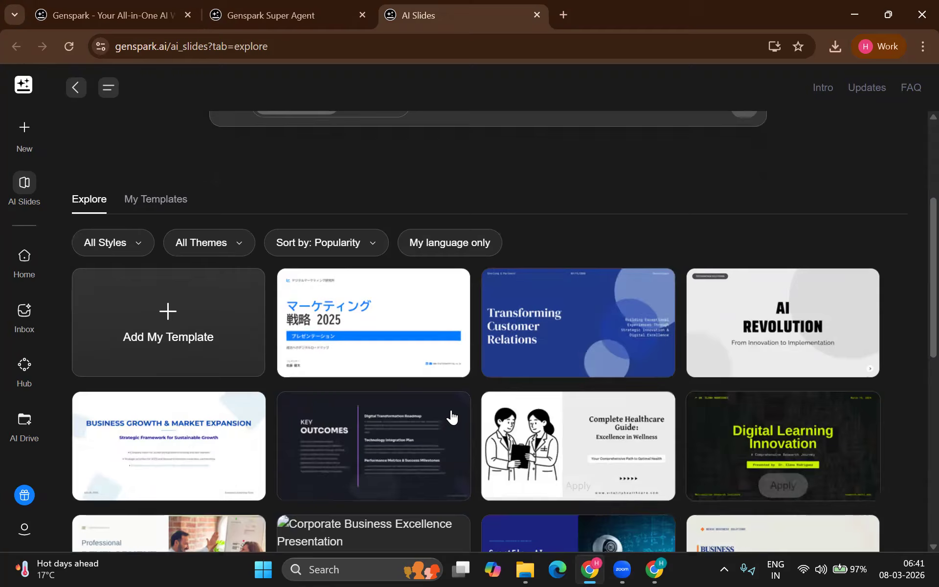
Look through the list of available agents and open AI Music.
mouse_move(24, 130)
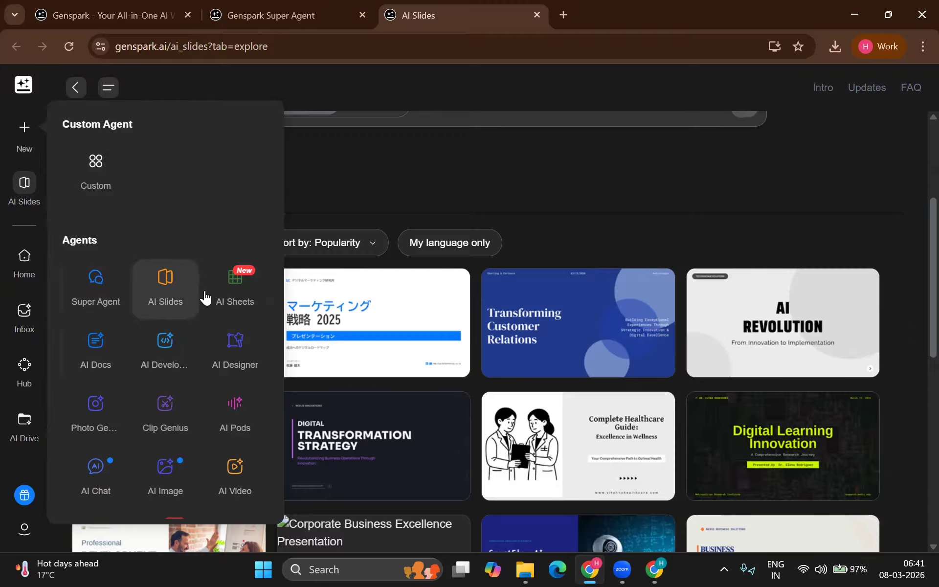
scroll(132, 343, "down", 2)
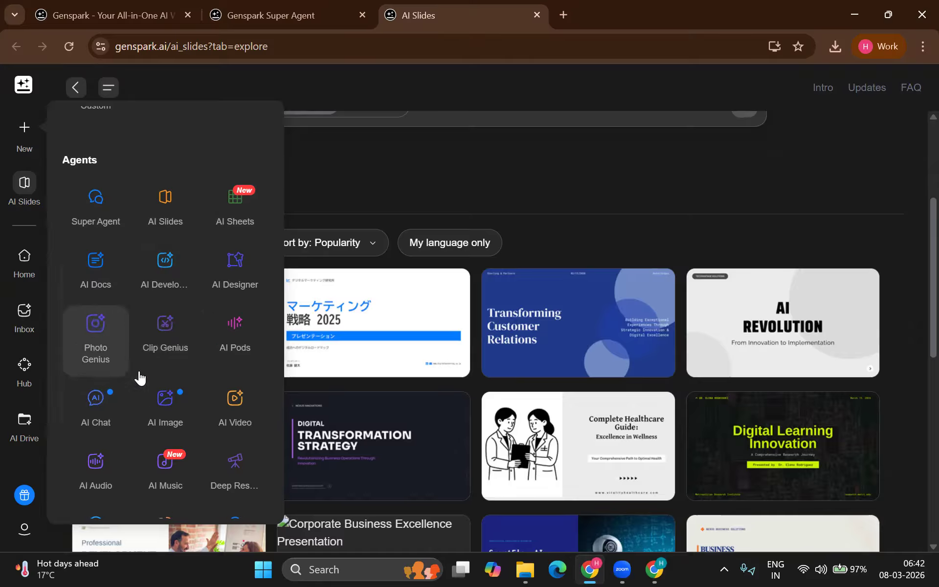
scroll(147, 329, "down", 1)
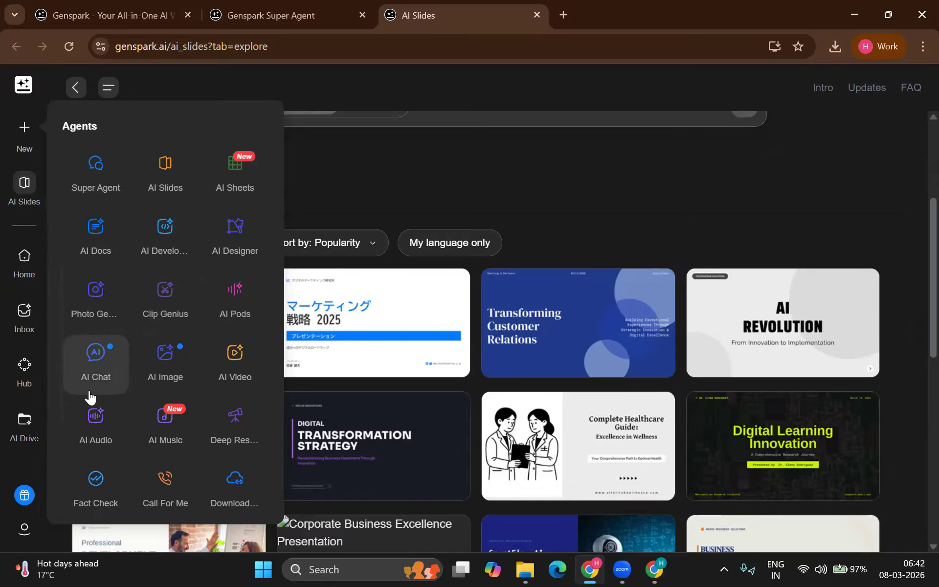
scroll(147, 392, "down", 1)
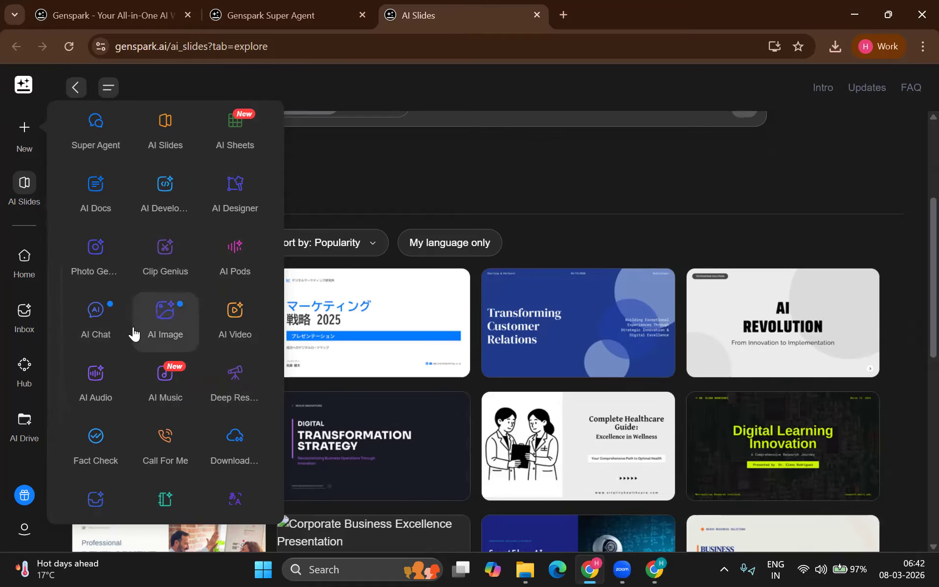
scroll(132, 333, "down", 1)
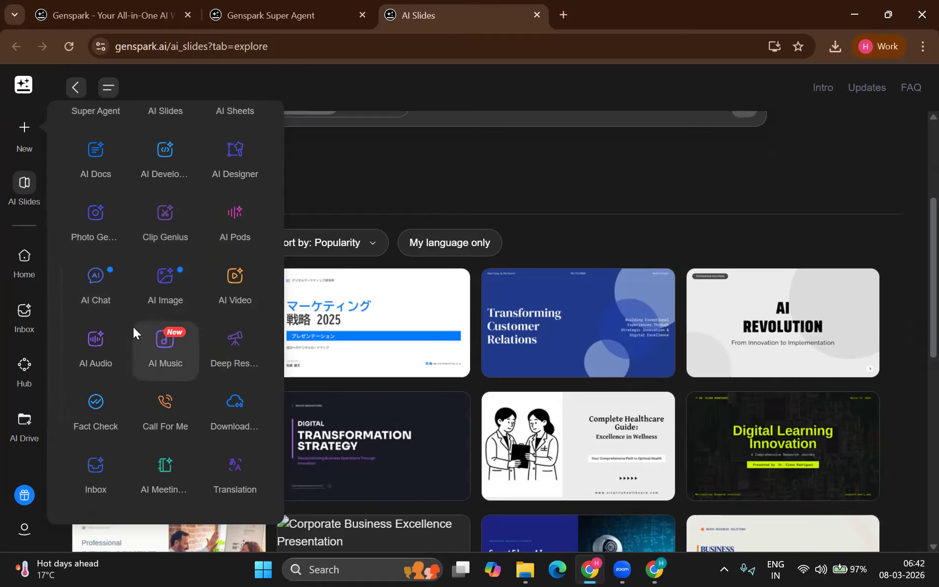
left_click(134, 327)
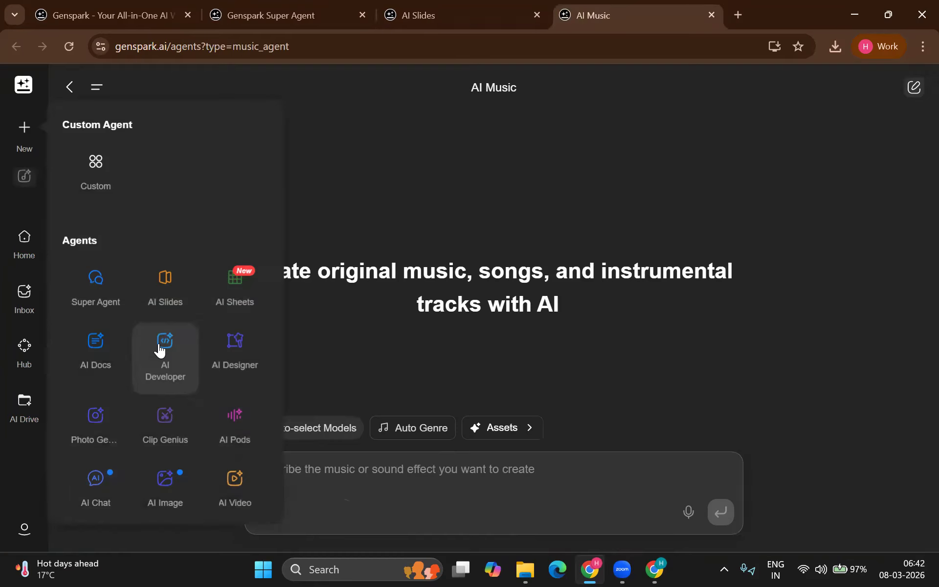
Browse the remaining agents, open a new Super Agent chat, and bring up its catalogue of installable tools.
scroll(152, 394, "down", 4)
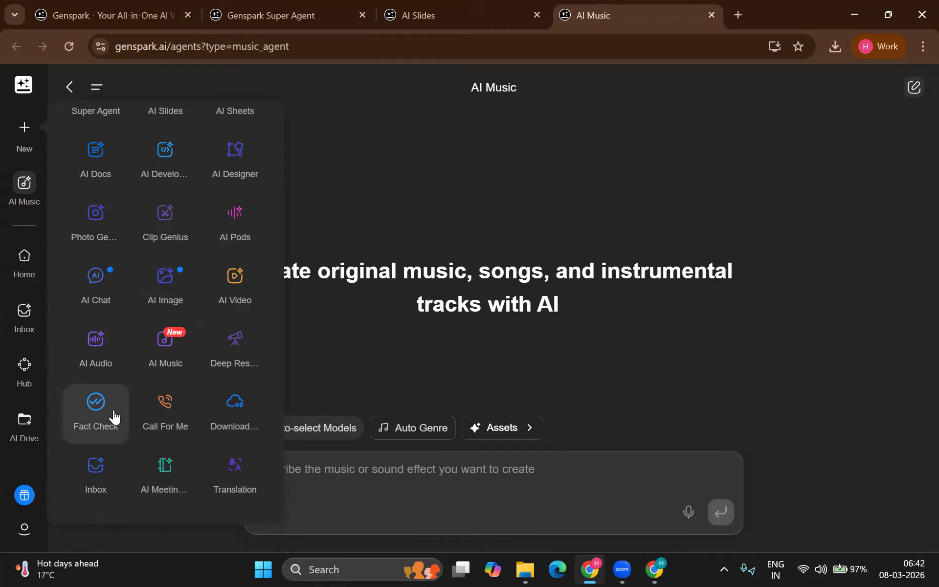
scroll(233, 410, "down", 1)
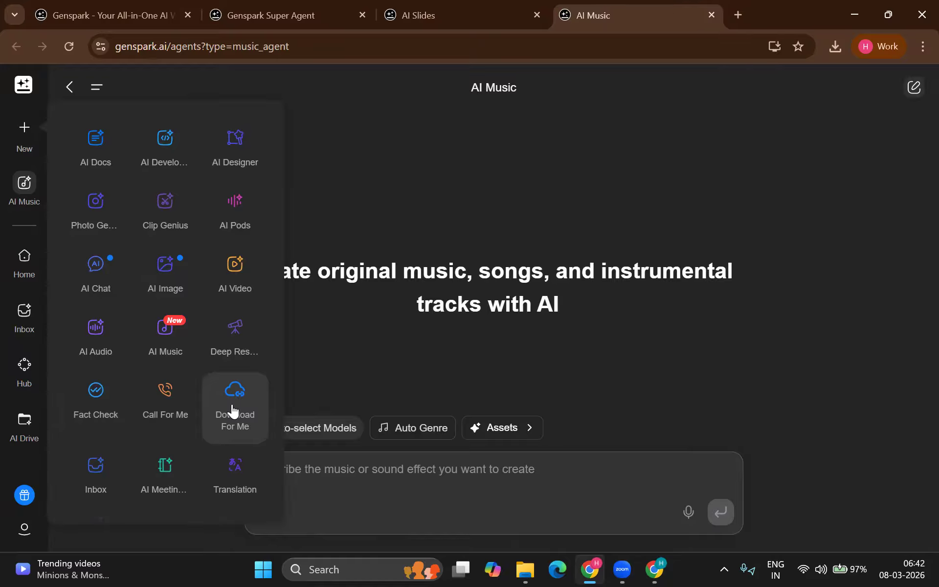
scroll(180, 335, "up", 5)
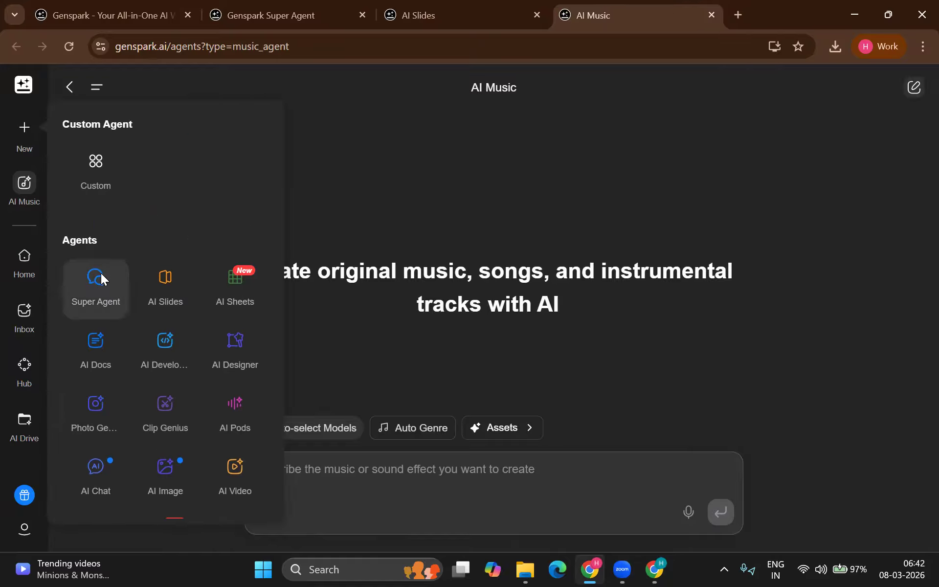
left_click(101, 277)
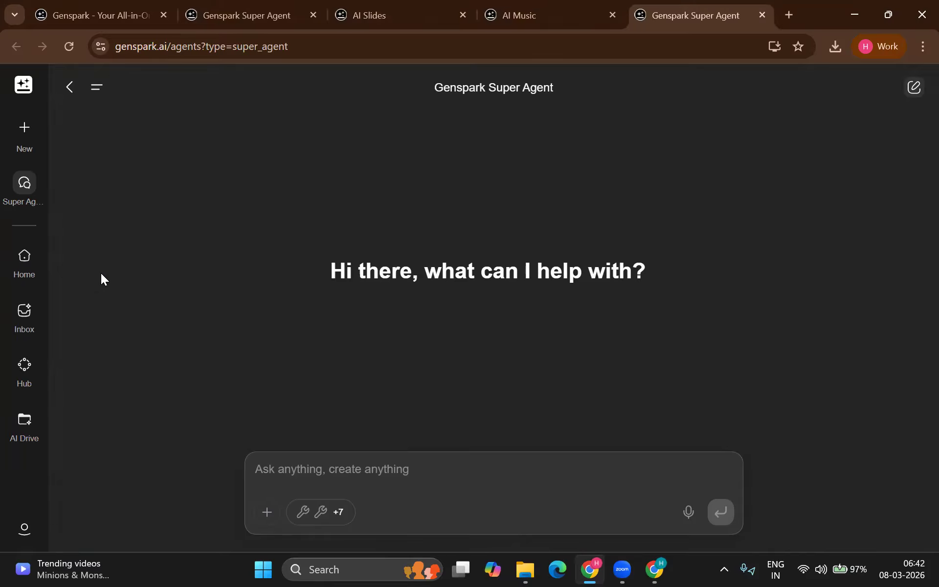
left_click(316, 520)
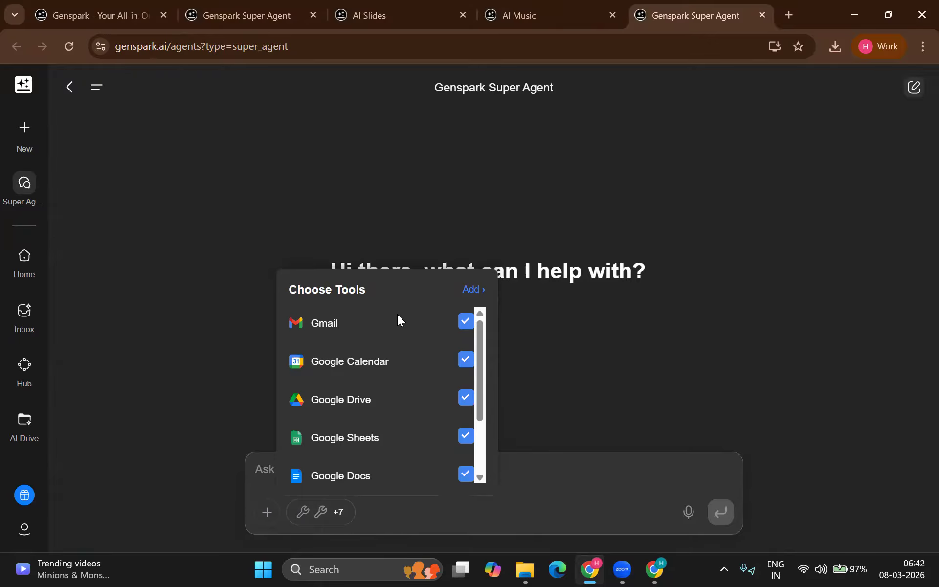
left_click(469, 292)
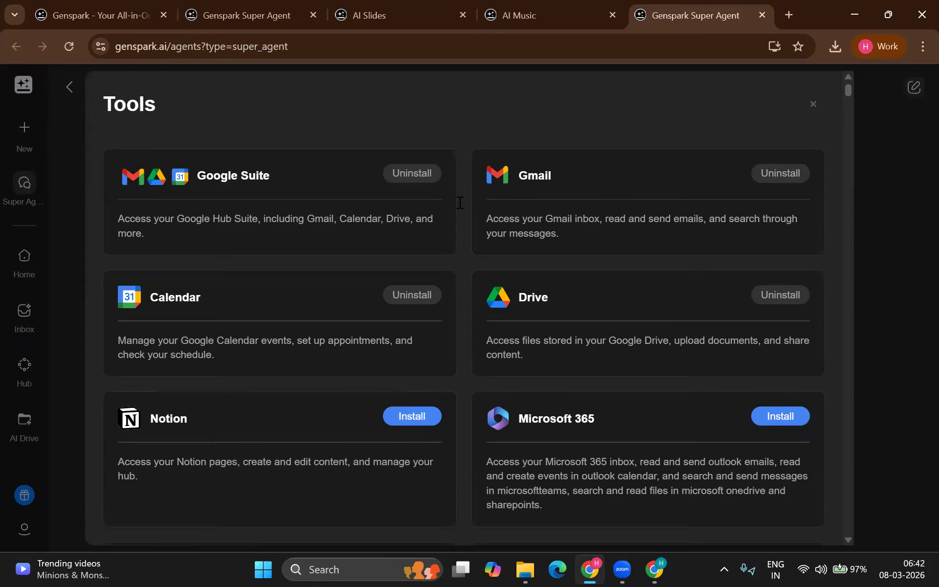
Uninstall and reinstall the Google Suite tool, authorizing it with the listed Google account and granting all requested Drive and Calendar access.
left_click(425, 174)
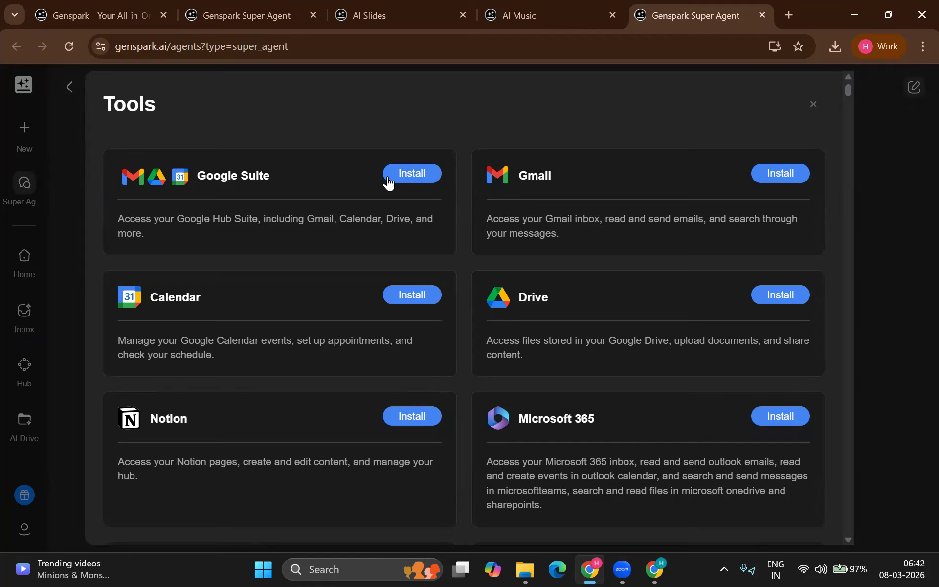
left_click(408, 174)
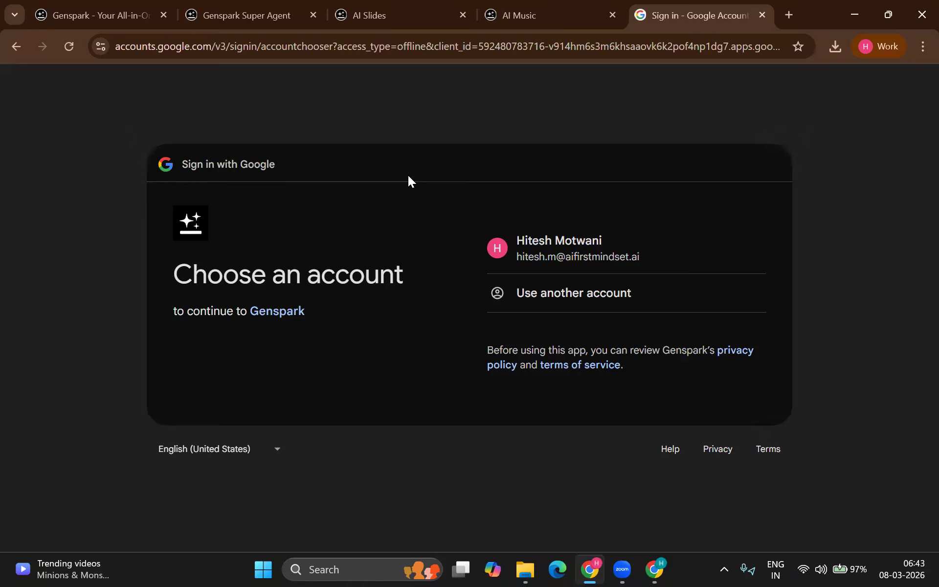
left_click(567, 247)
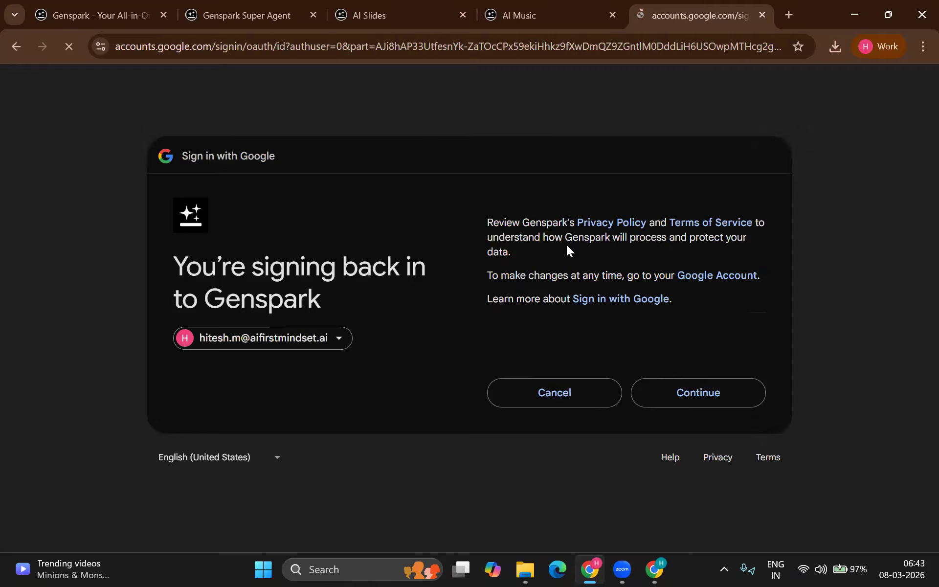
left_click(696, 400)
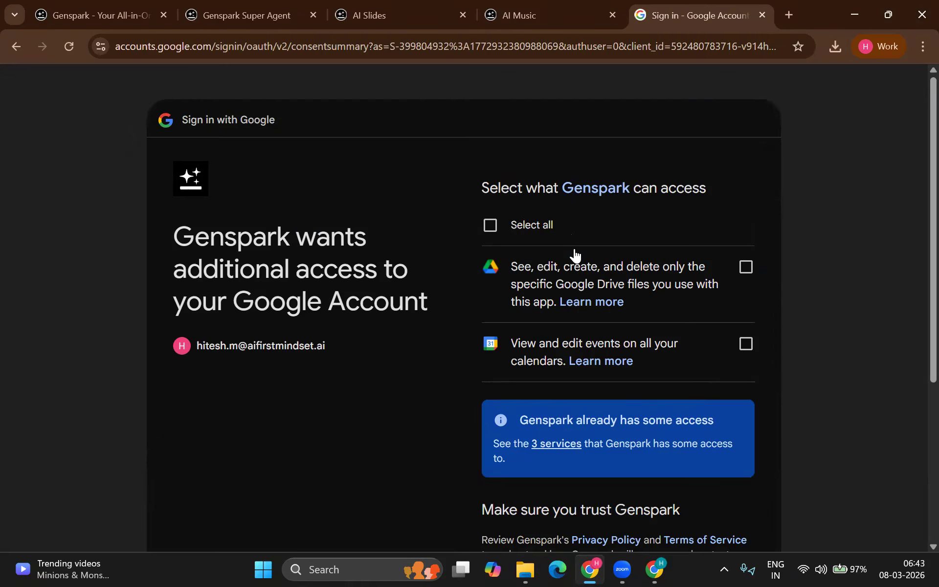
left_click(490, 225)
scroll(651, 328, "down", 5)
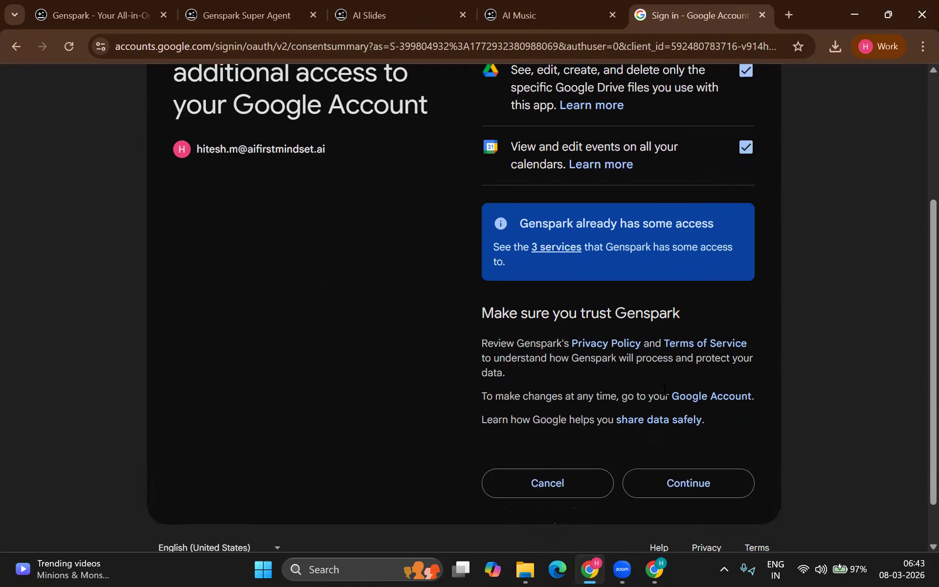
left_click(669, 441)
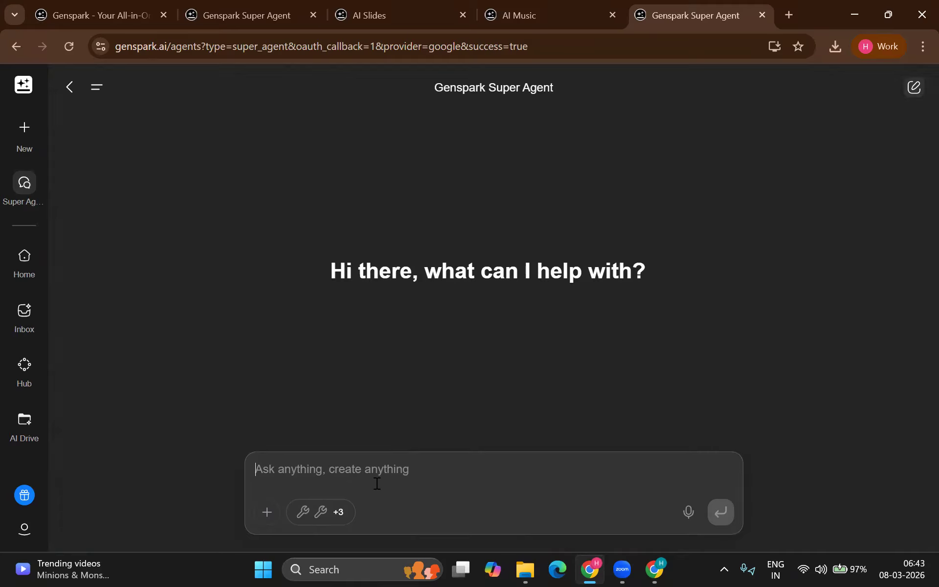
Send the Super Agent the prompt "Can you please read my last 5 emails".
type("Can you please")
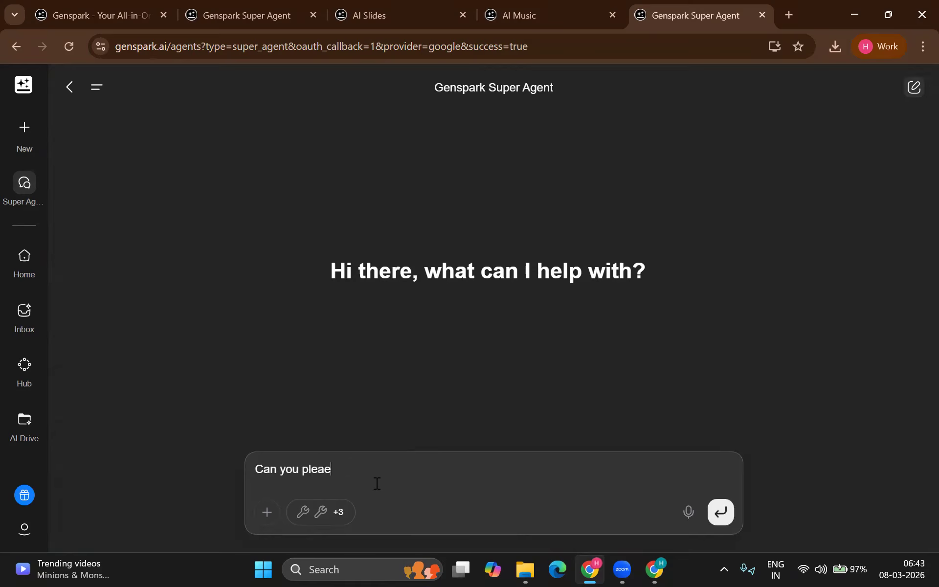
type(" read my las")
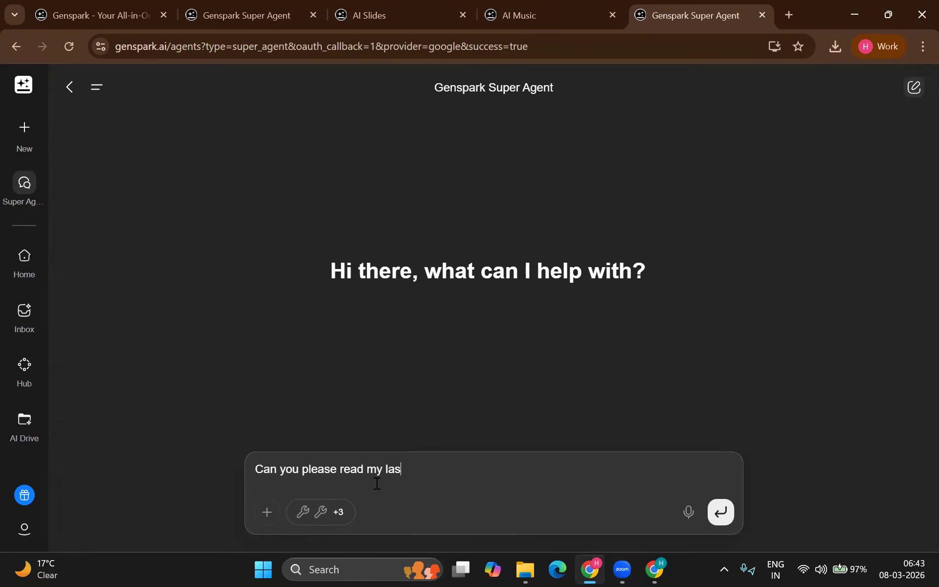
type("t 5 emails")
key("Return")
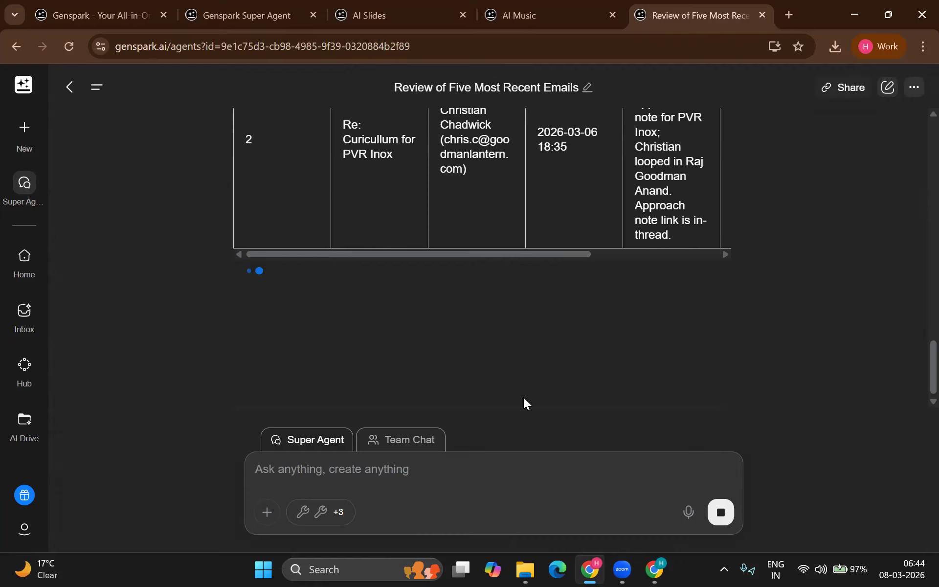
Review the table of the last five emails and send the prompt "Can you draft a suitable reply to the PV inox email".
scroll(527, 298, "up", 4)
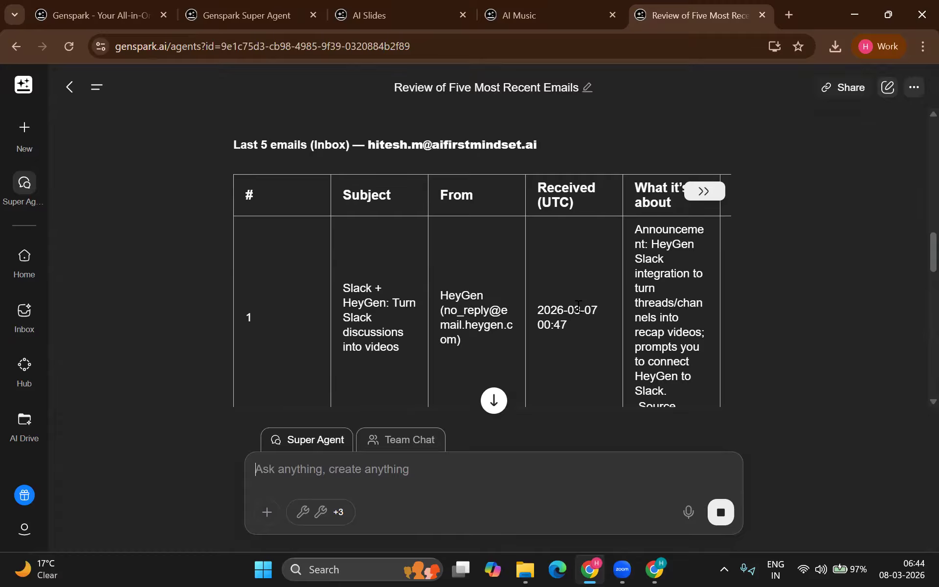
scroll(645, 264, "down", 14)
scroll(641, 278, "down", 11)
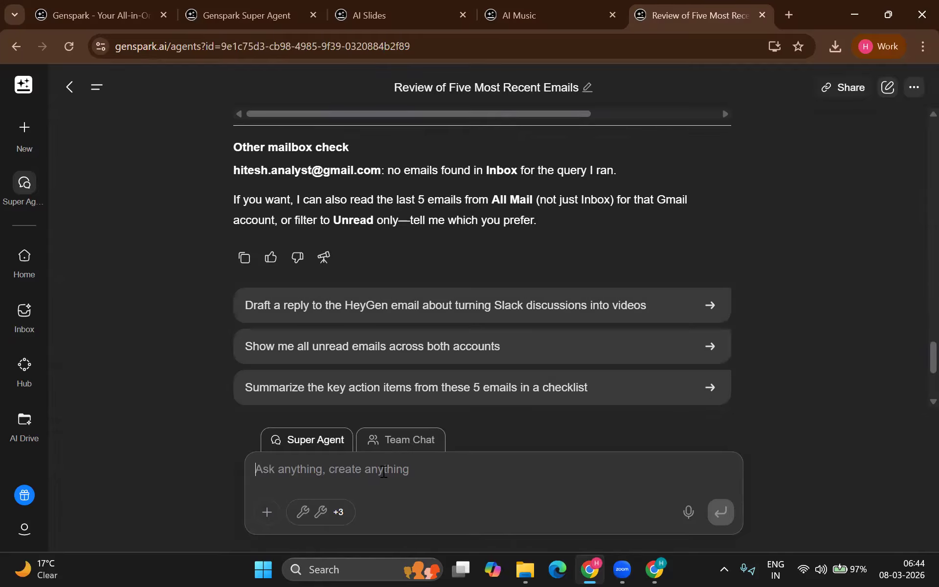
type("Can you d")
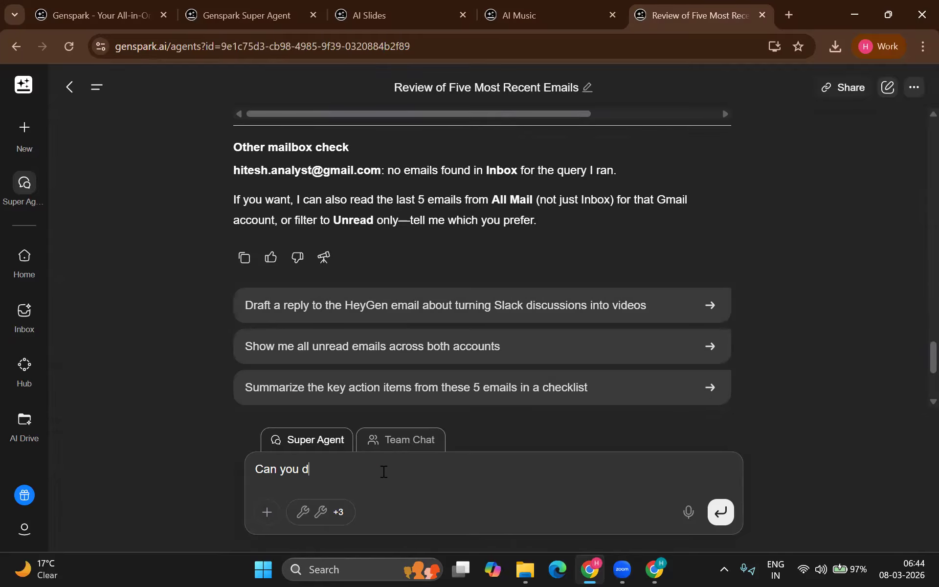
type("raft a suitable r")
type("eplu")
key("BackSpace")
key("BackSpace")
type("y")
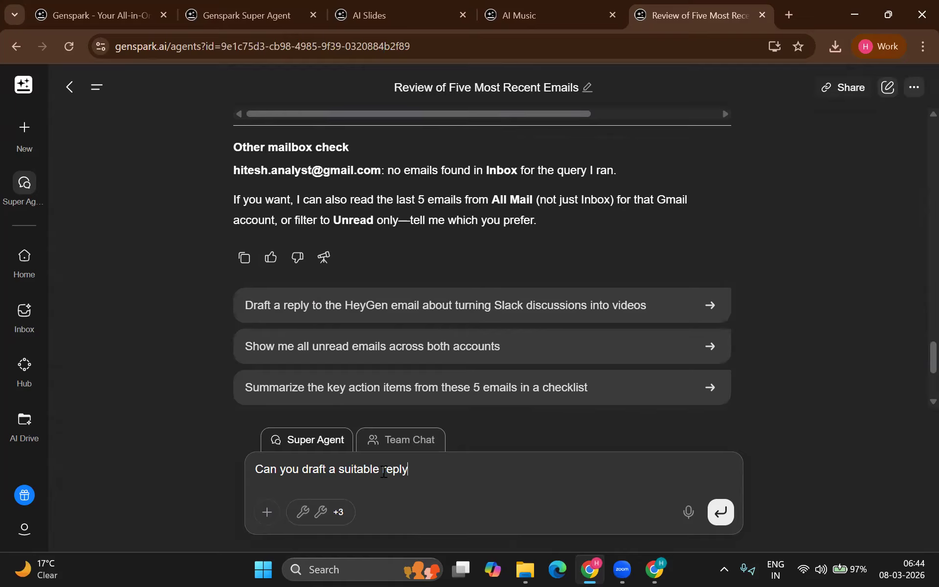
type(" to the PV inox email")
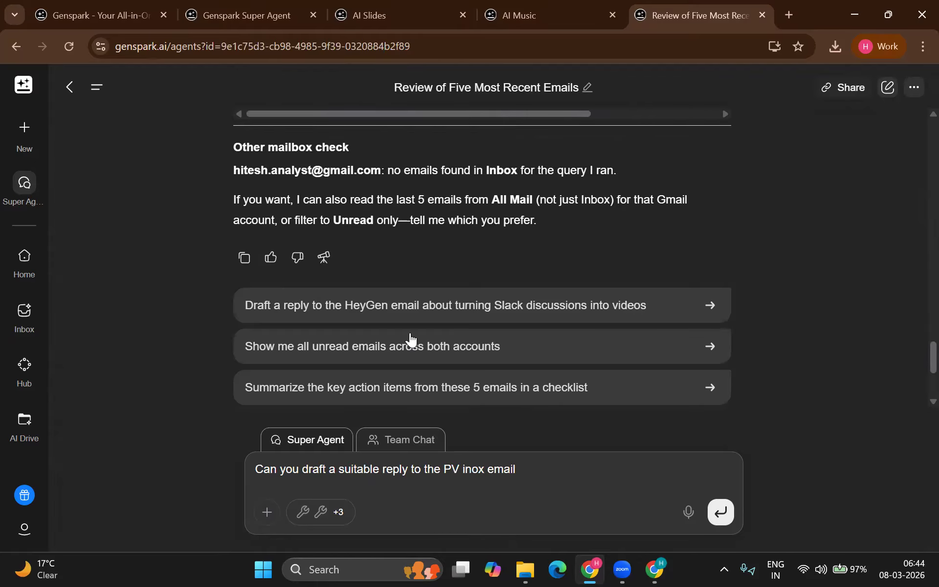
scroll(410, 333, "up", 10)
scroll(410, 332, "up", 10)
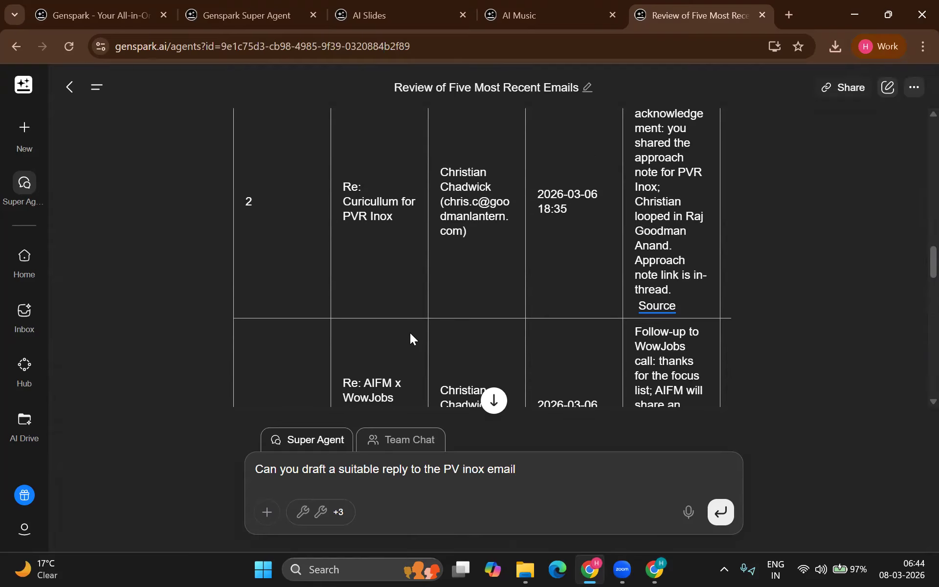
scroll(412, 335, "down", 15)
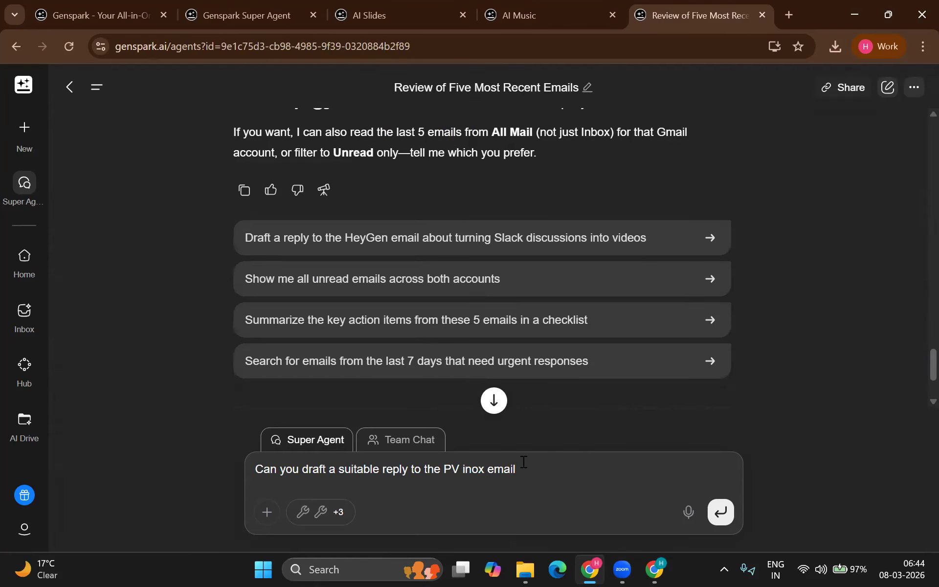
key("Return")
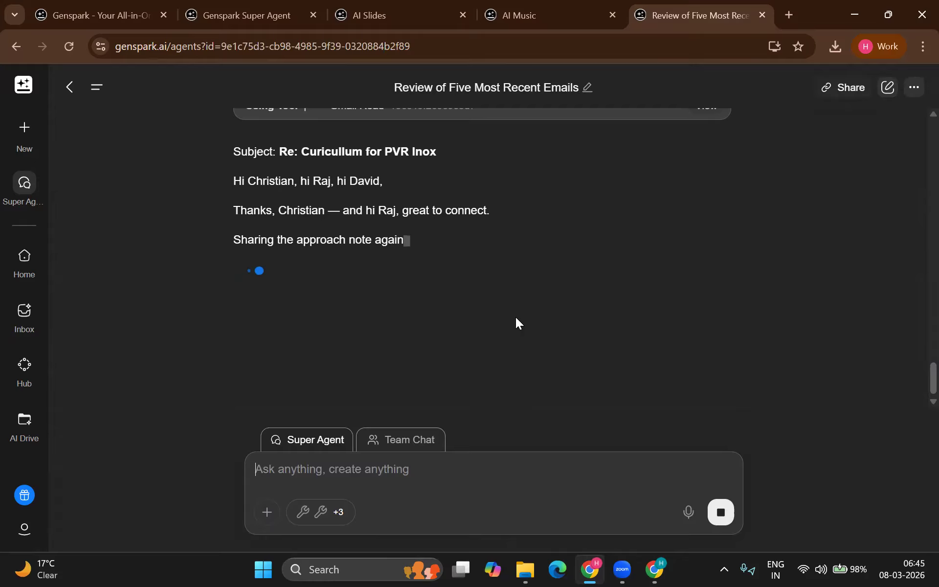
Read through the drafted reply to the PVR Inox email and the follow-up actions suggested beneath it.
scroll(551, 221, "up", 5)
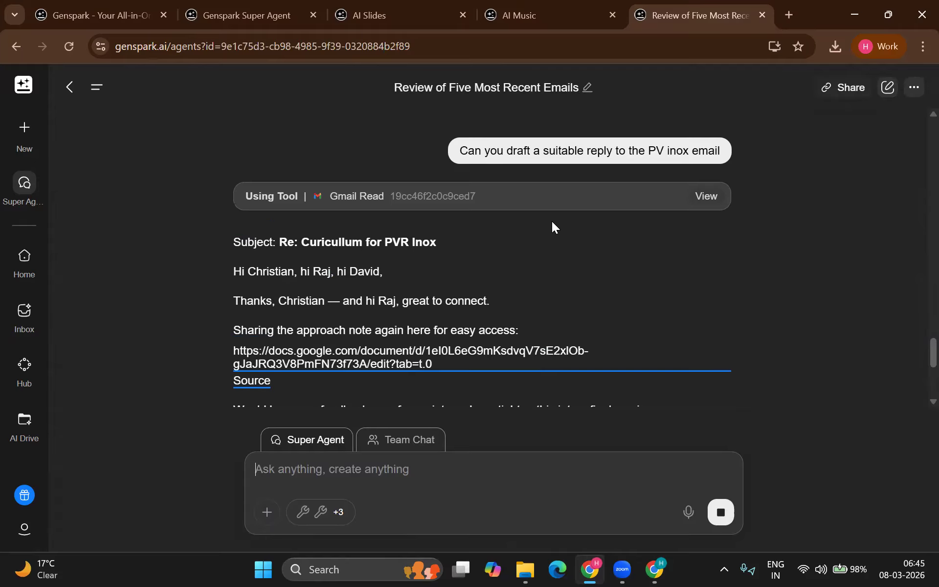
scroll(529, 214, "down", 2)
scroll(410, 273, "down", 2)
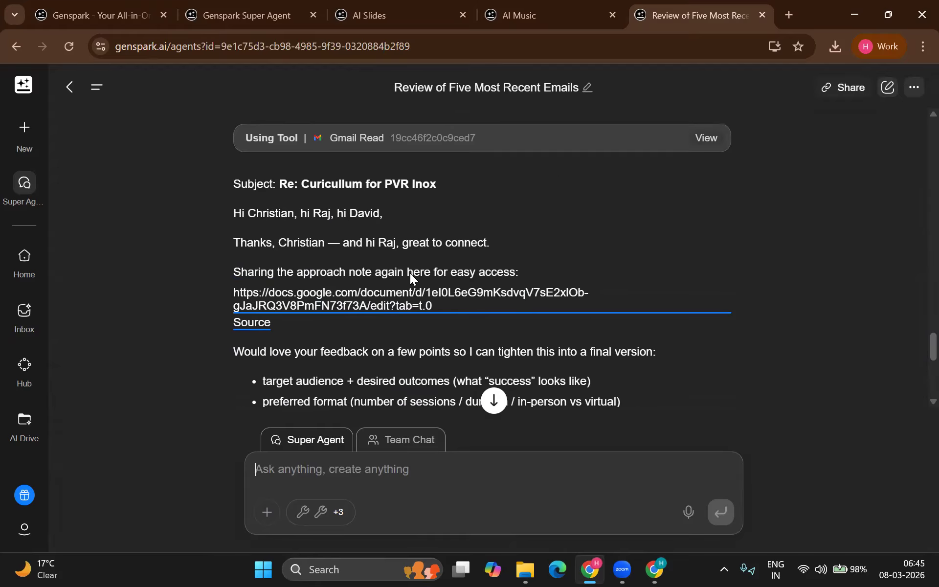
scroll(410, 273, "down", 3)
scroll(403, 312, "down", 3)
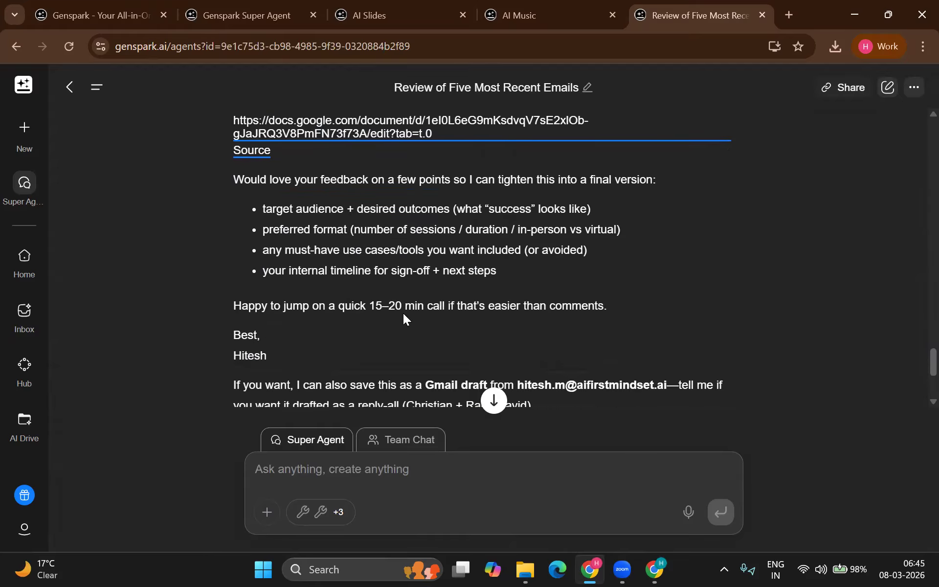
scroll(403, 313, "down", 1)
scroll(402, 313, "up", 1)
scroll(403, 313, "down", 3)
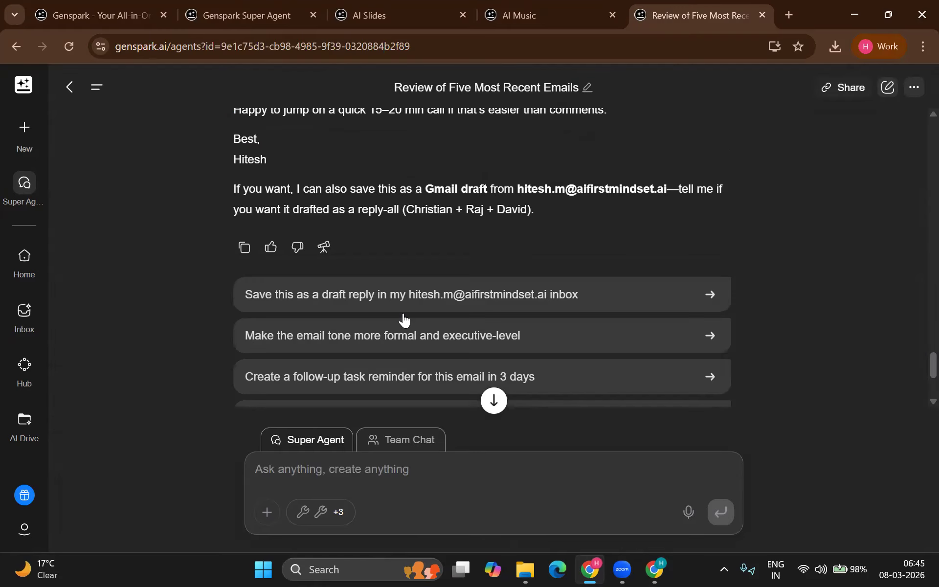
scroll(403, 313, "up", 1)
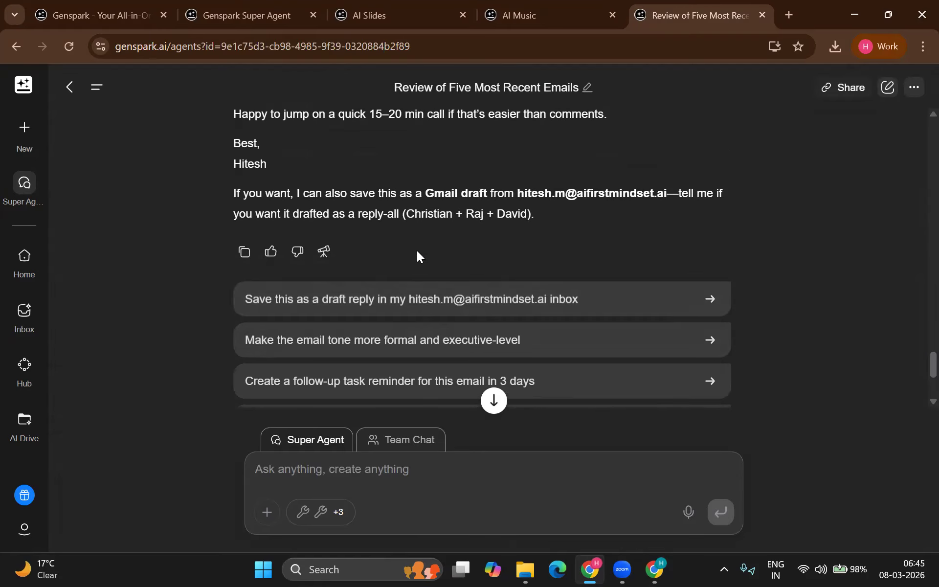
scroll(401, 304, "down", 1)
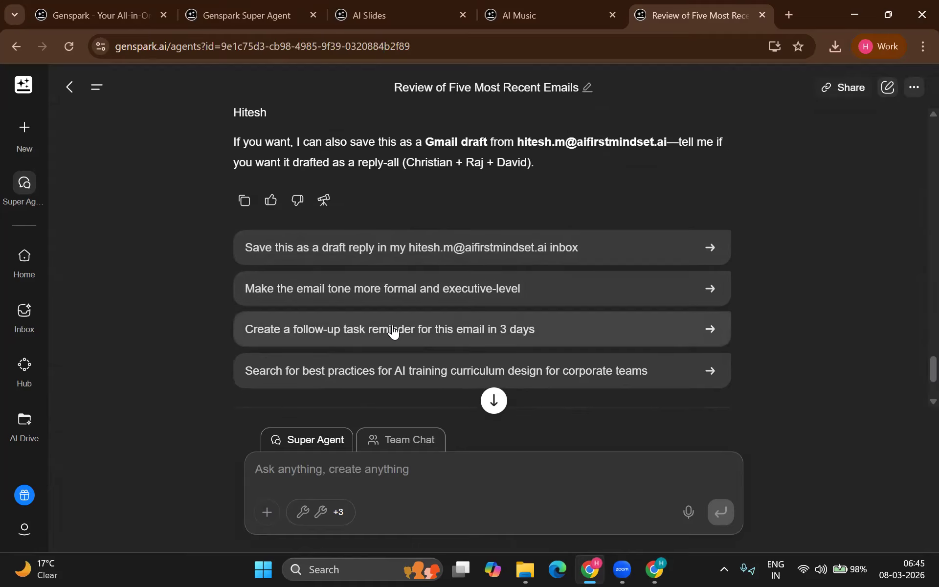
Ask a new Super Agent chat to read about gold prices trend and tell who are currently the leading players in the gold market in India.
mouse_move(30, 141)
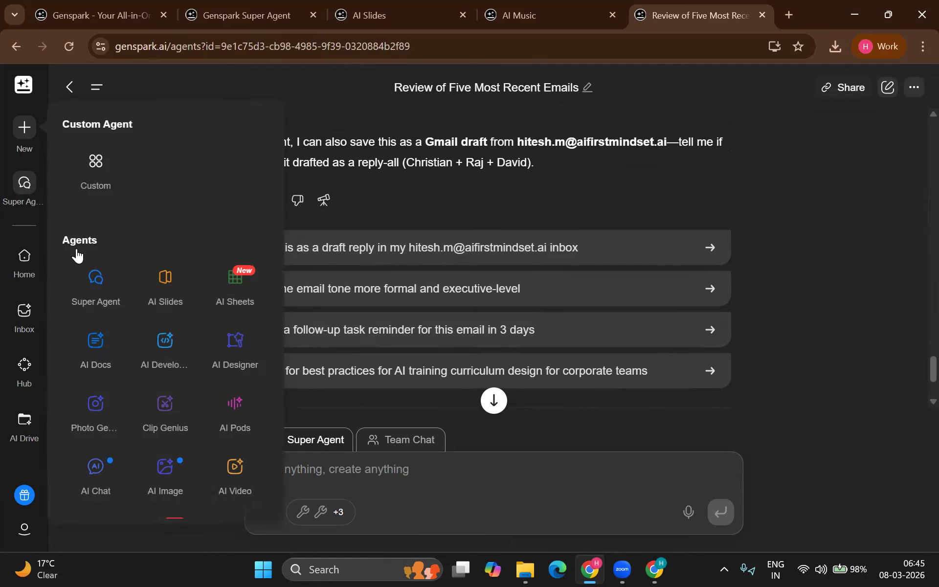
left_click(76, 270)
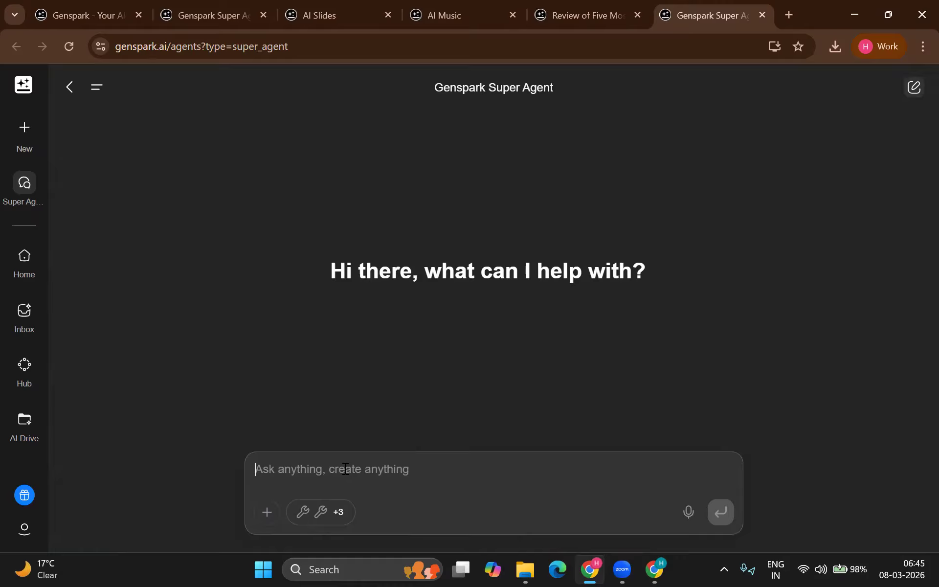
type("Can you nw")
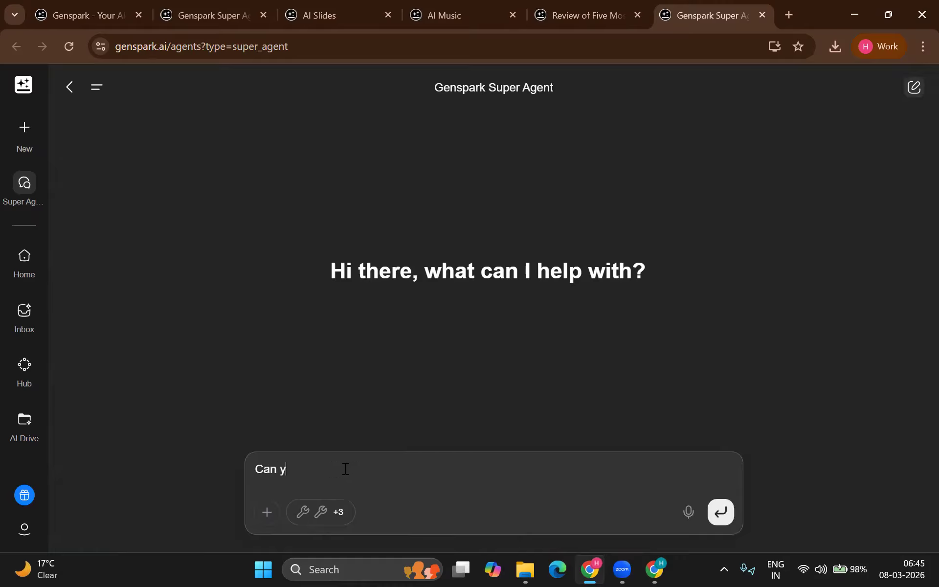
key("BackSpace")
type("ow read an ent")
key("BackSpace")
key("BackSpace")
key("BackSpace")
key("BackSpace")
type("bout gold prices trend ")
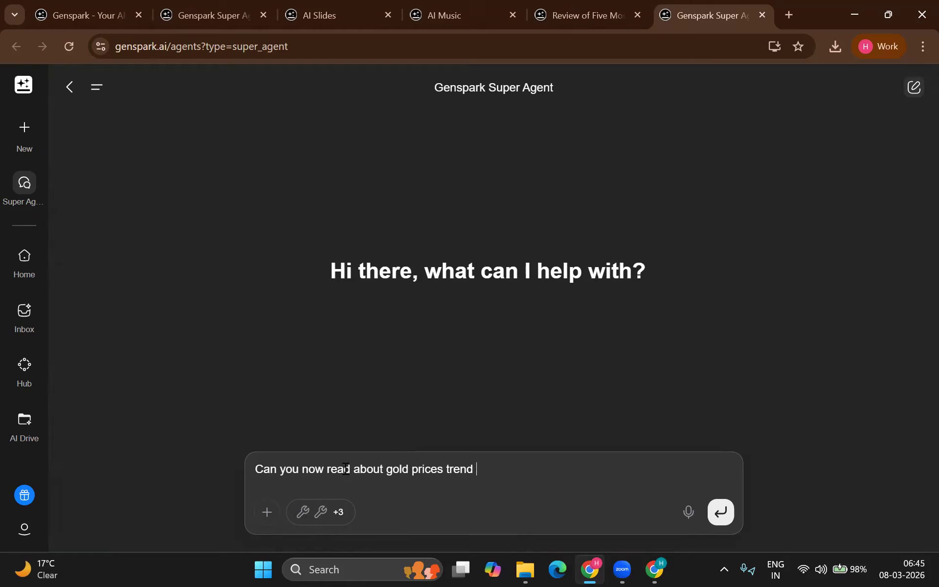
type("and tell me at the current times who are the leading players in the gold market in India")
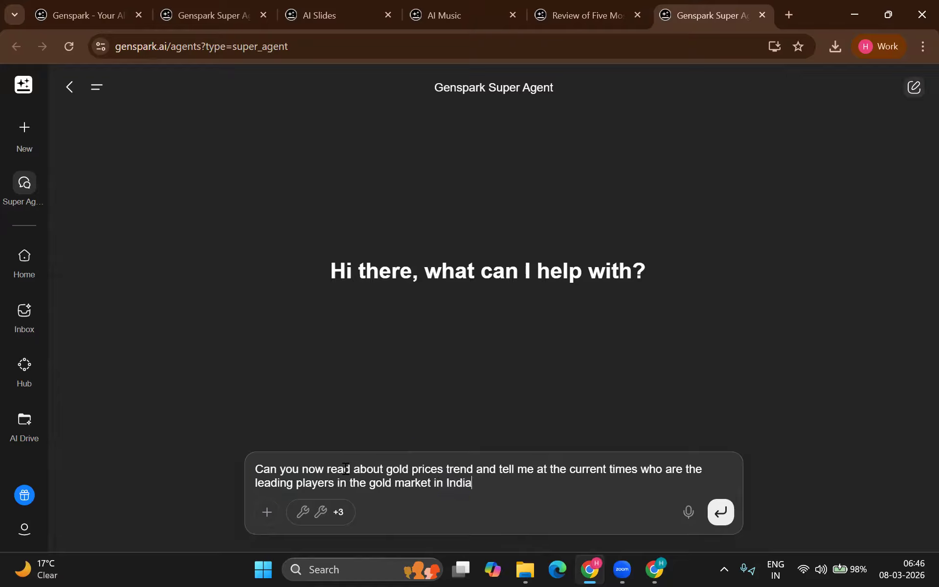
key("Return")
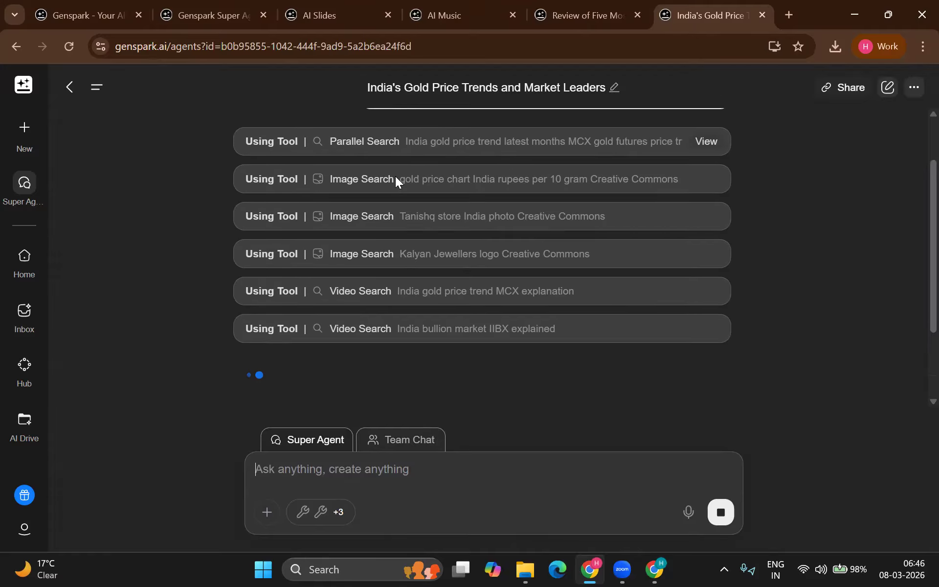
Examine the searches, image results and web sources the Super Agent uses for the gold market research.
scroll(425, 155, "up", 1)
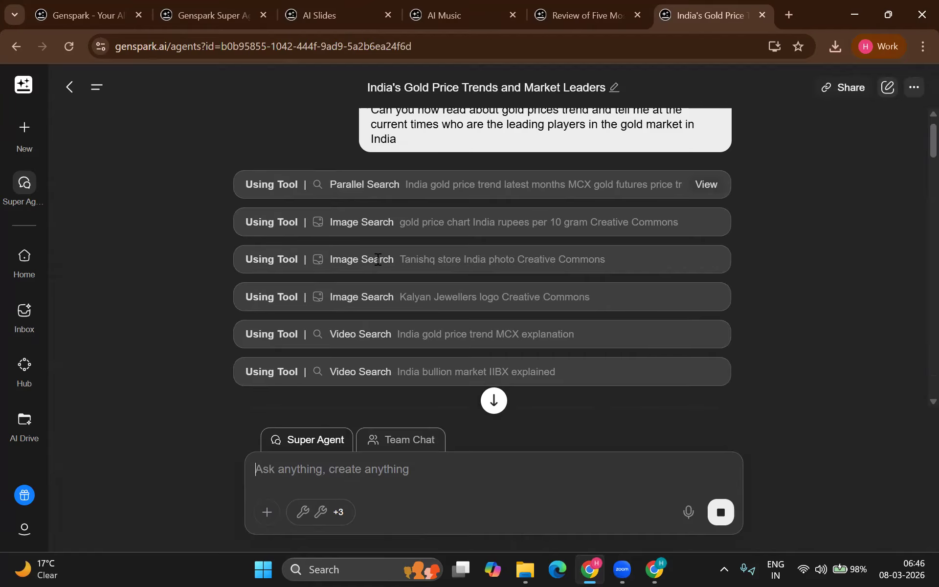
scroll(381, 296, "down", 3)
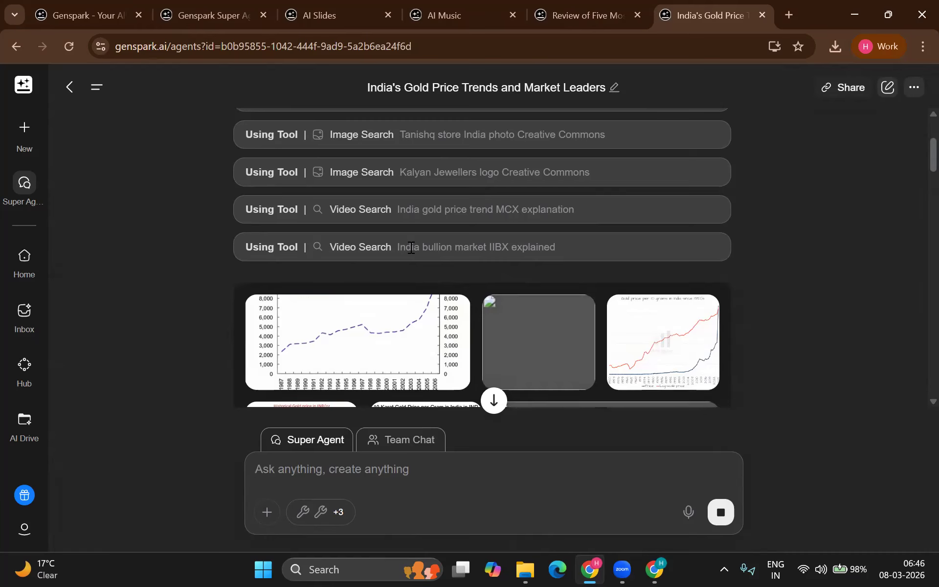
scroll(416, 254, "down", 2)
scroll(415, 249, "down", 10)
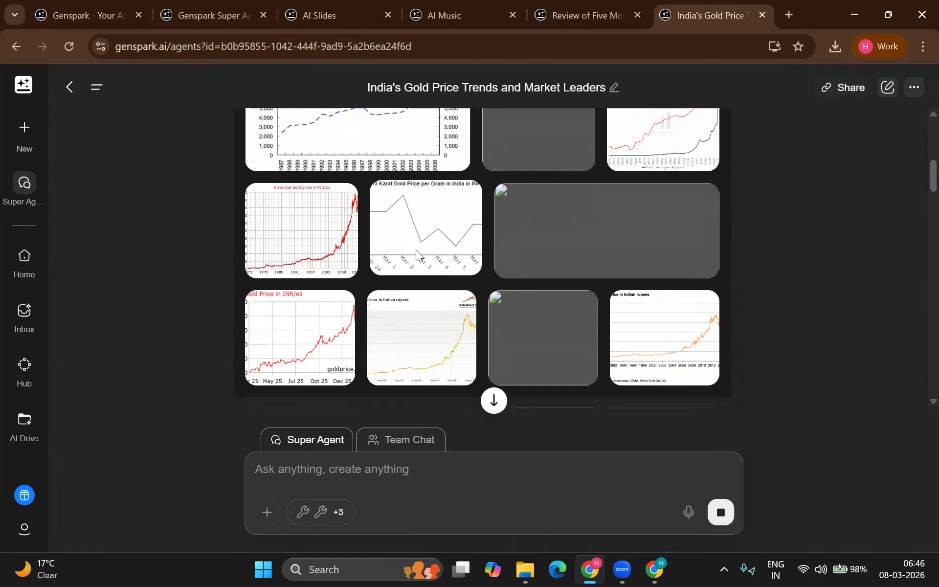
scroll(416, 250, "down", 10)
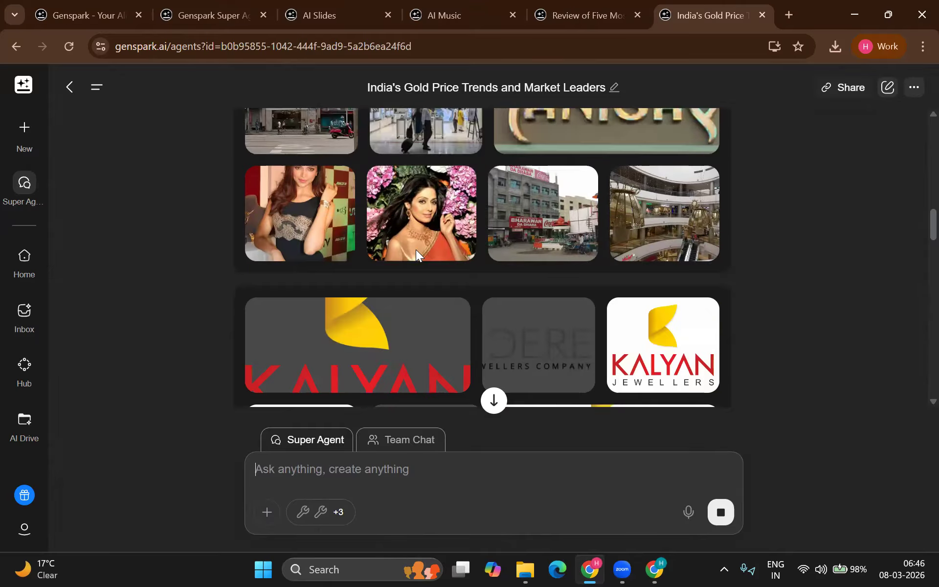
scroll(415, 249, "down", 10)
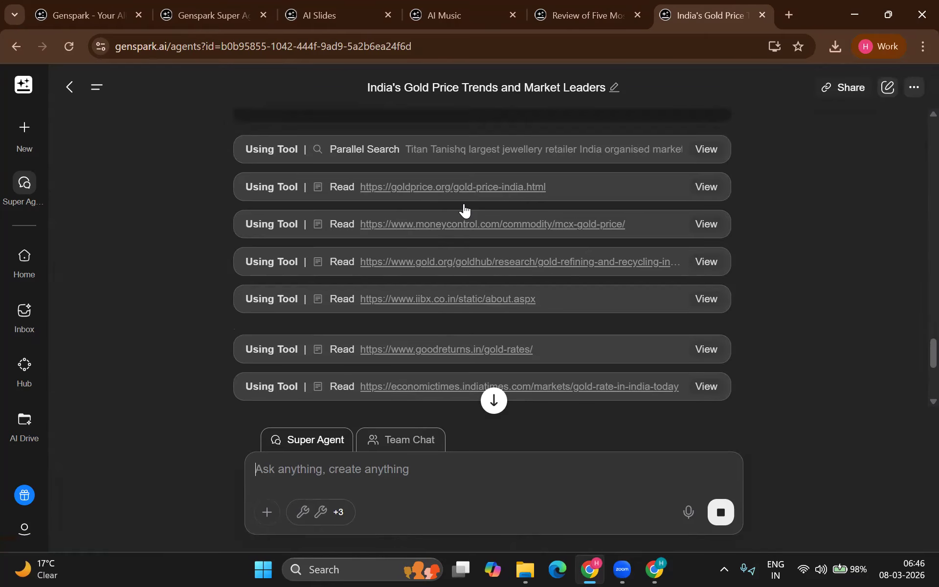
scroll(463, 203, "down", 5)
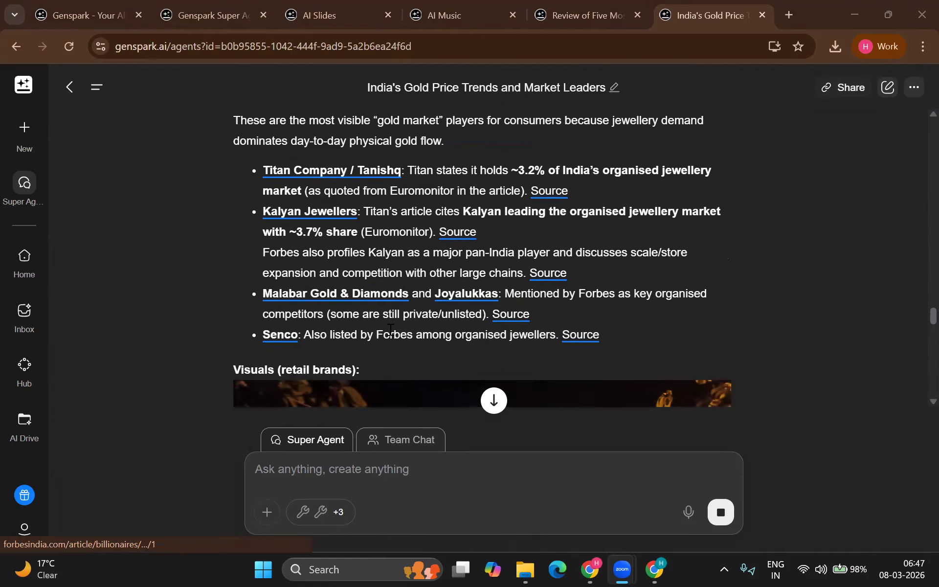
Read the gold market answer, covering retail brands, refiners, exchanges, the weekly watchlist, video explainers and suggested follow-up prompts.
scroll(390, 329, "down", 10)
scroll(390, 330, "down", 9)
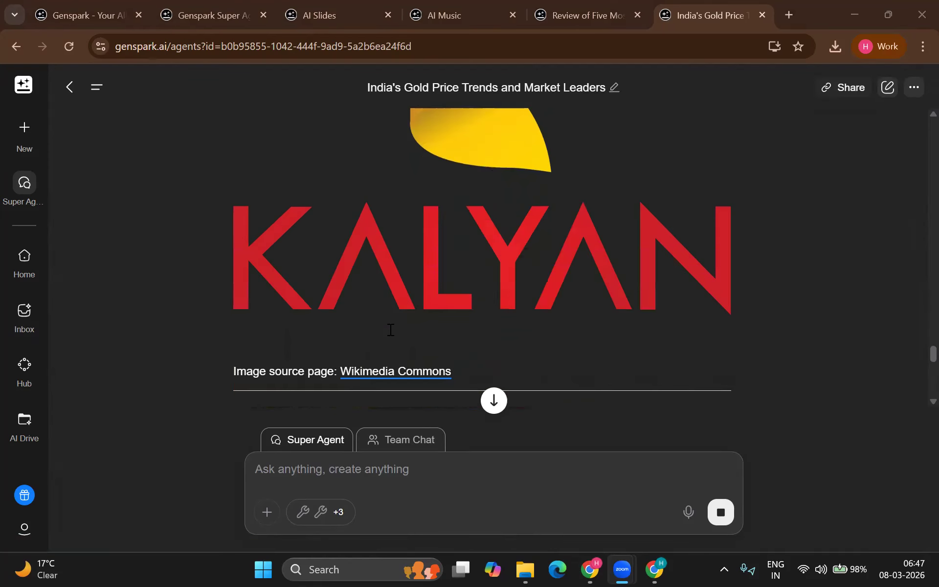
scroll(321, 223, "up", 1)
scroll(313, 222, "up", 1)
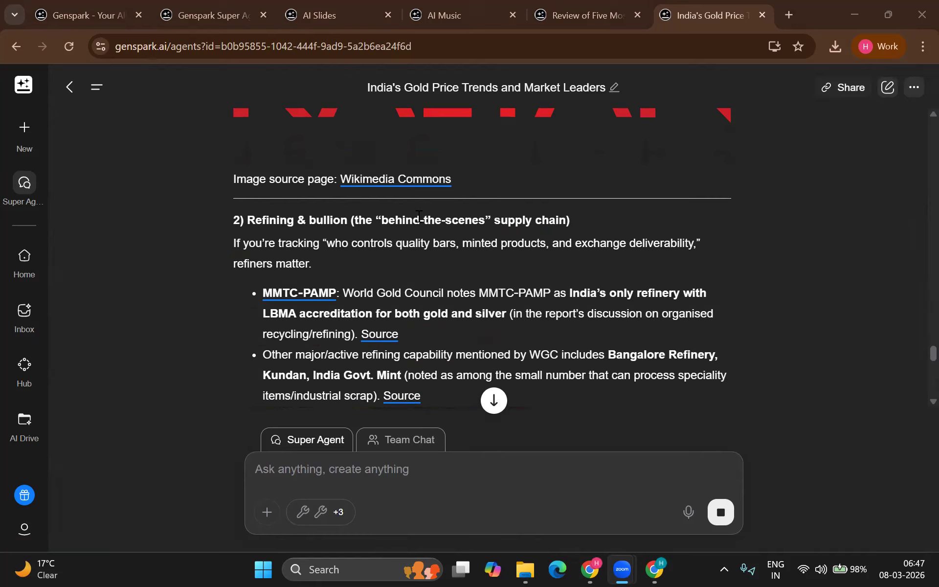
scroll(484, 215, "down", 7)
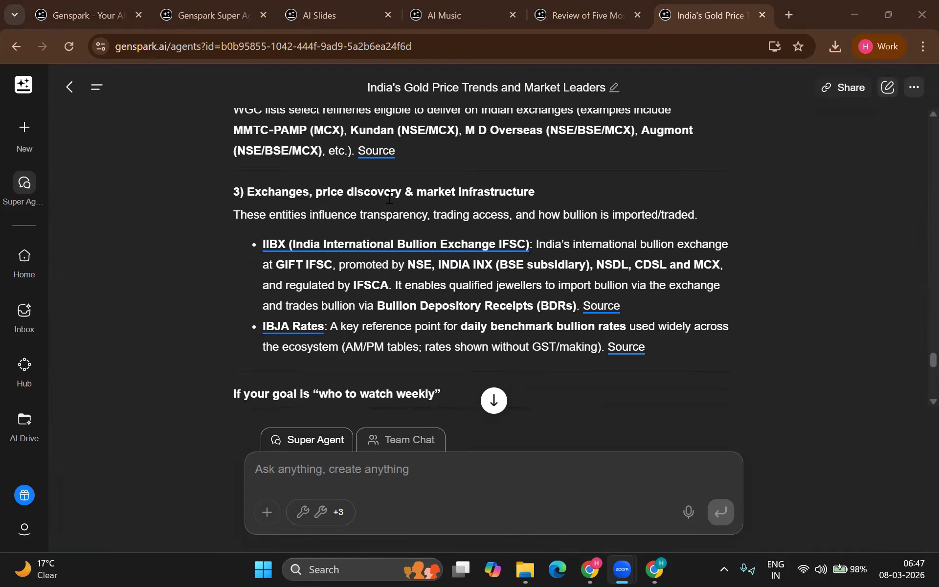
scroll(394, 201, "down", 5)
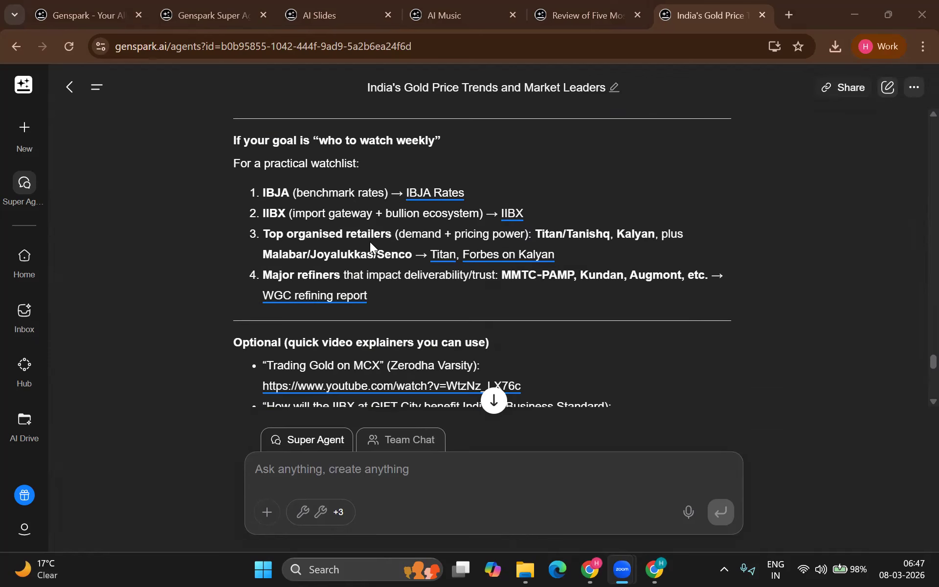
scroll(369, 241, "down", 9)
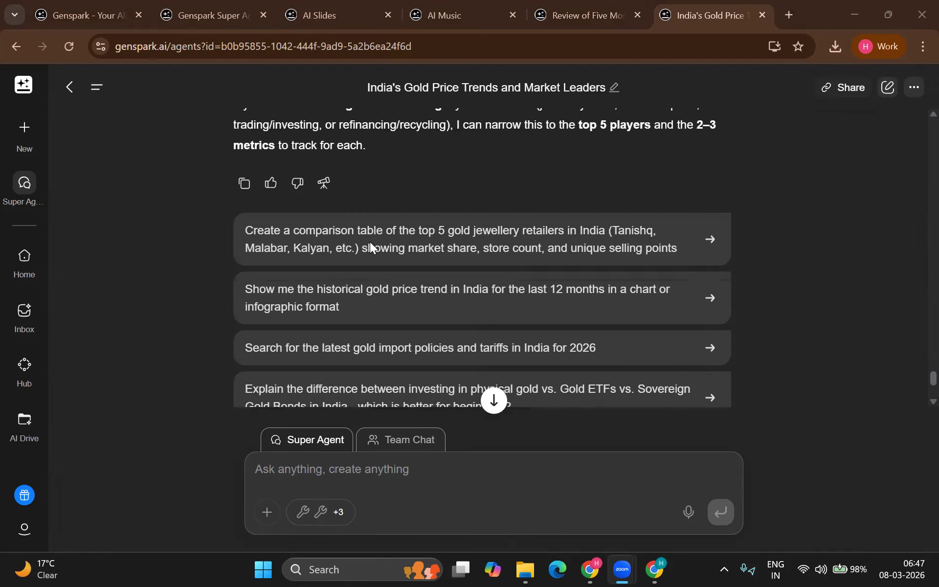
scroll(370, 241, "down", 3)
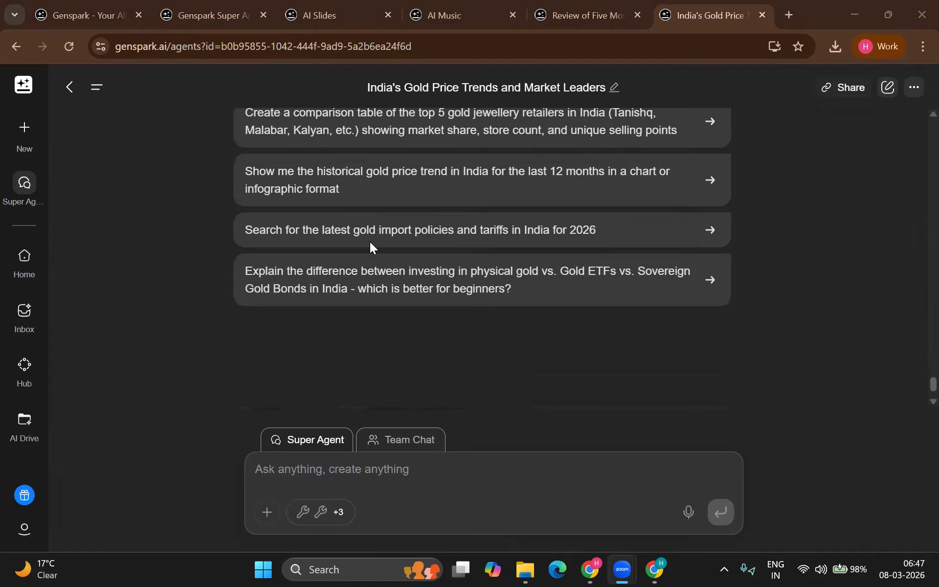
scroll(370, 241, "up", 6)
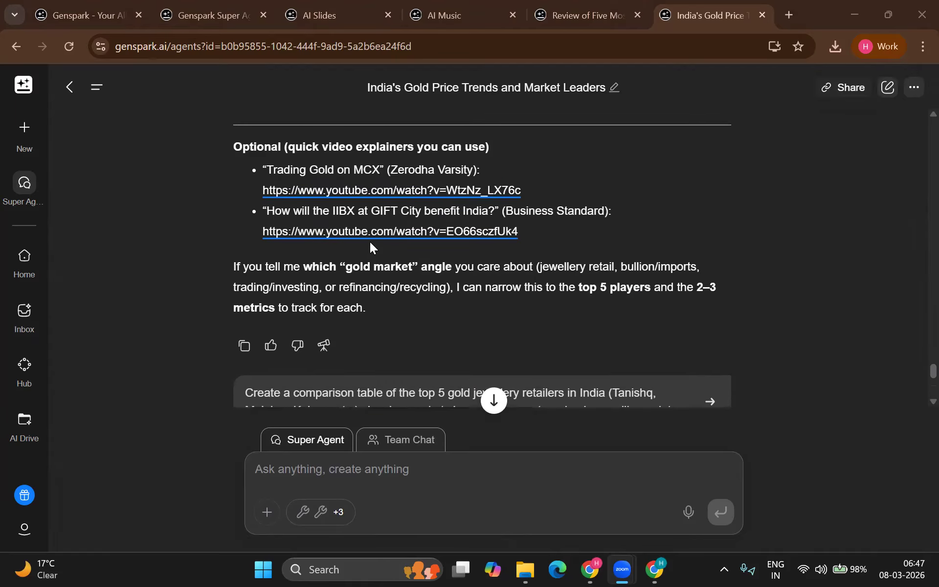